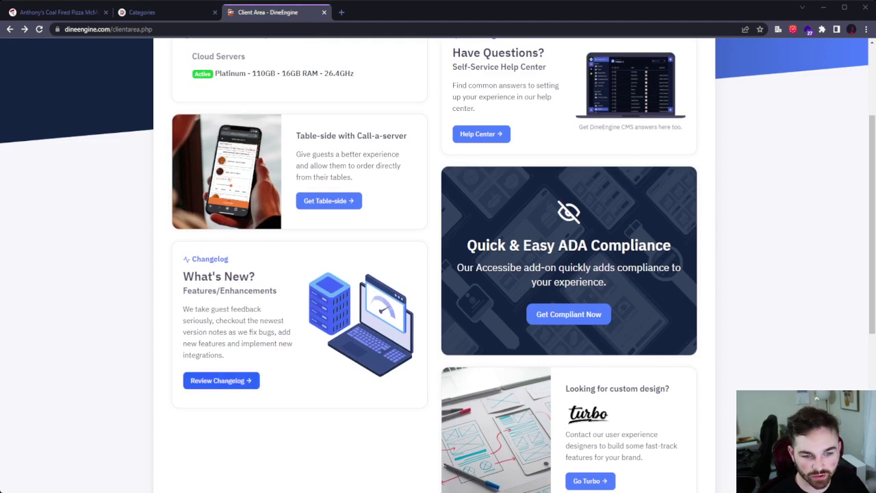
Step: Open the changelog and bring up the full release notes for v1.24.4
left_click(245, 382)
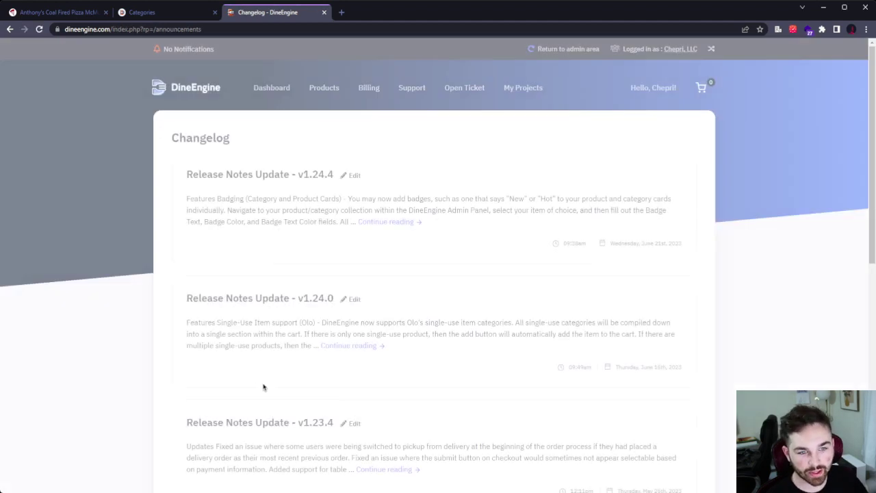
scroll(219, 205, "down", 5)
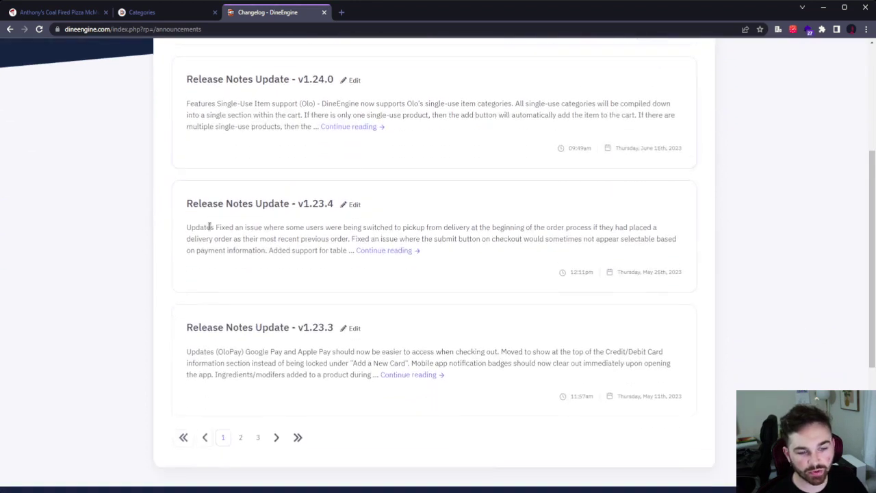
scroll(209, 233, "up", 4)
scroll(211, 236, "up", 2)
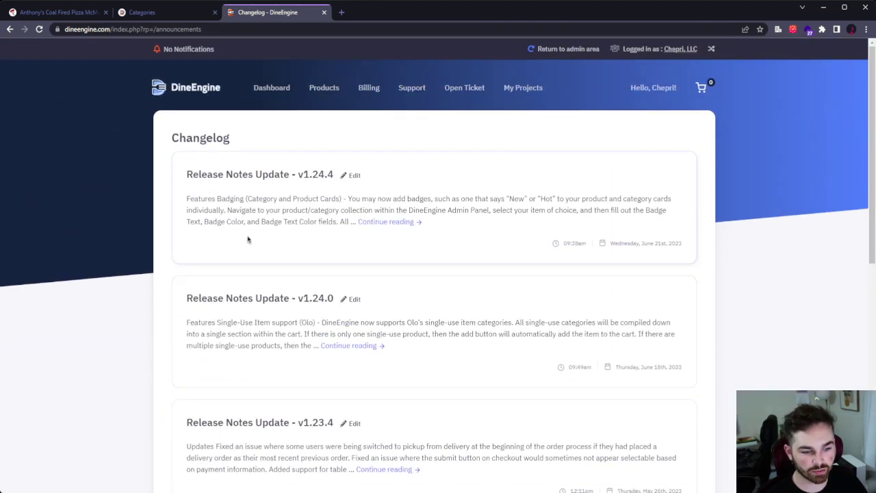
left_click(328, 179)
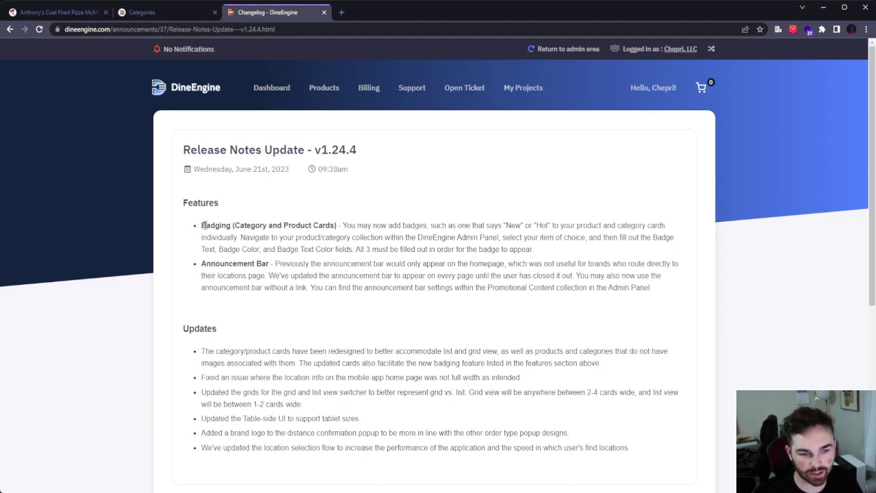
Step: Switch to the Pearl's Pizza storefront and examine the badges on the menu's category cards
left_click(60, 11)
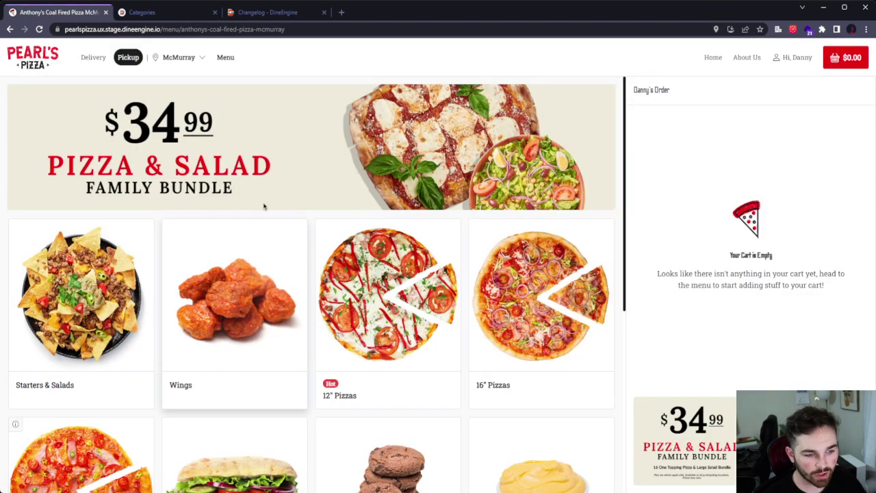
scroll(303, 202, "down", 1)
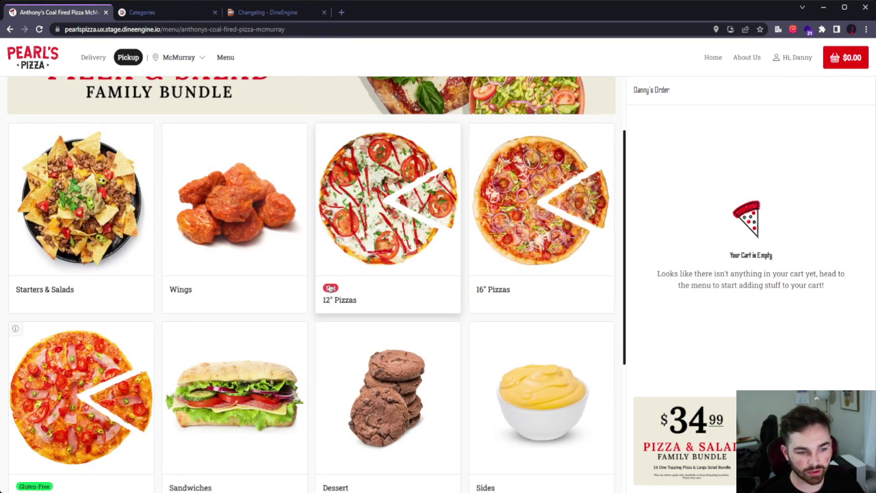
scroll(390, 313, "down", 2)
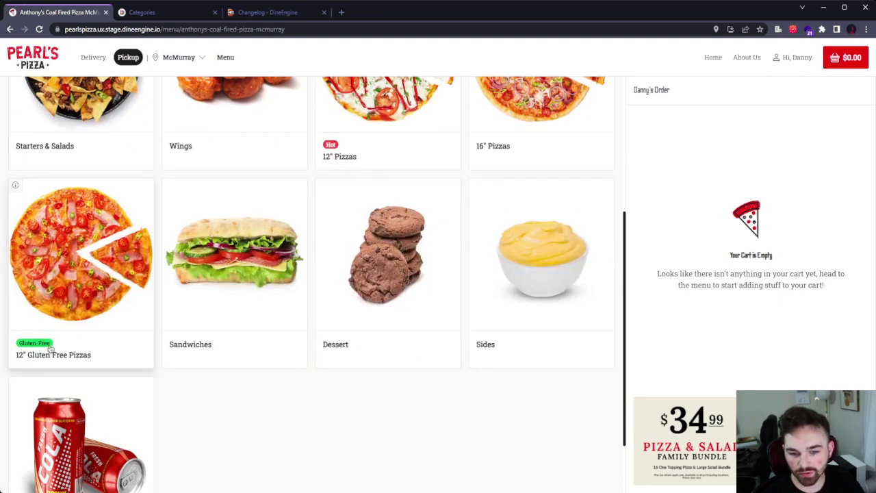
scroll(64, 350, "down", 1)
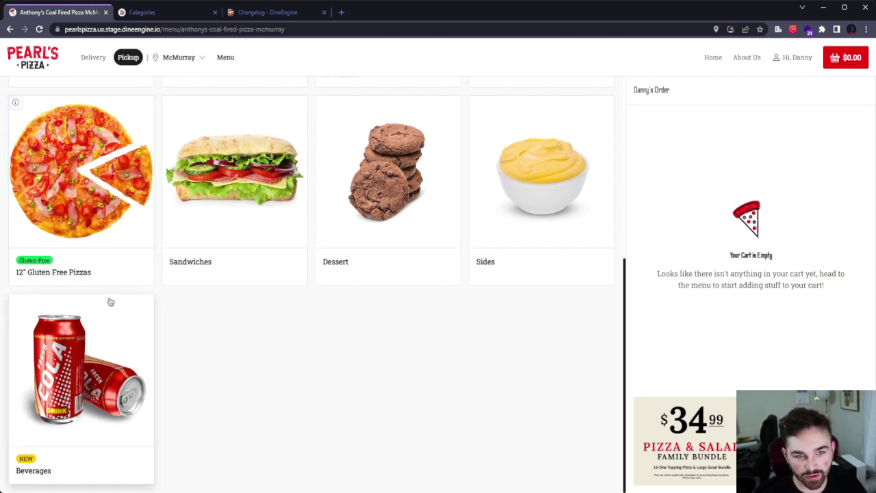
left_click_drag(338, 375, 342, 376)
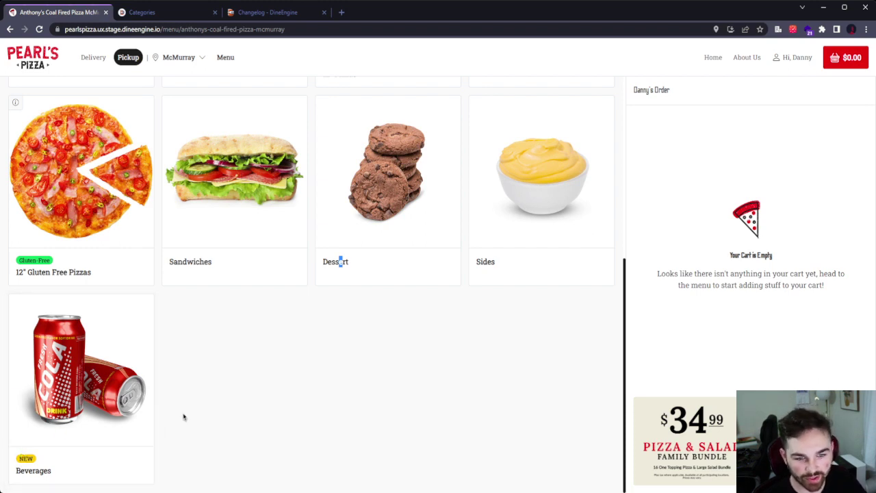
left_click(310, 400)
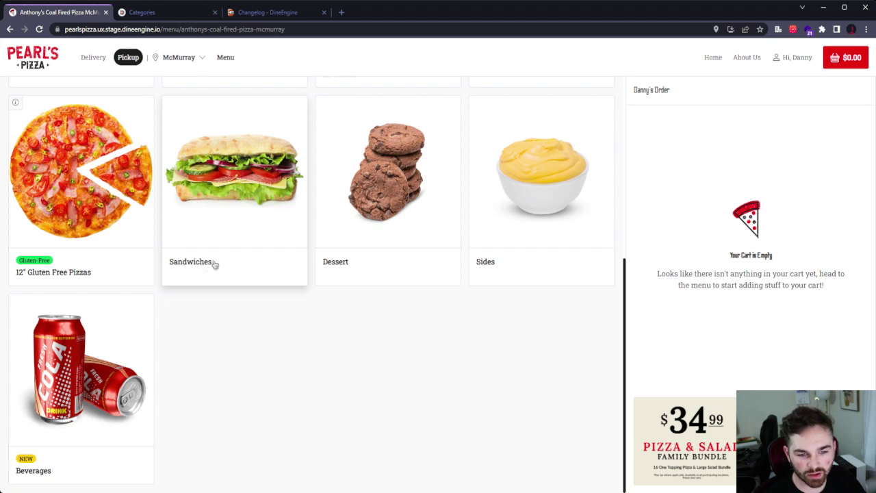
Step: View the product cards in the Sandwiches category, and return to the category cards on the main menu
left_click(216, 258)
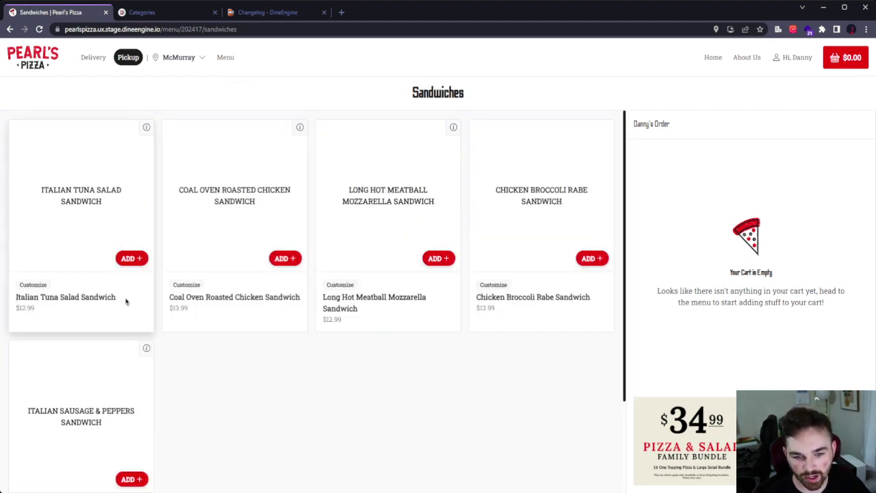
left_click(226, 57)
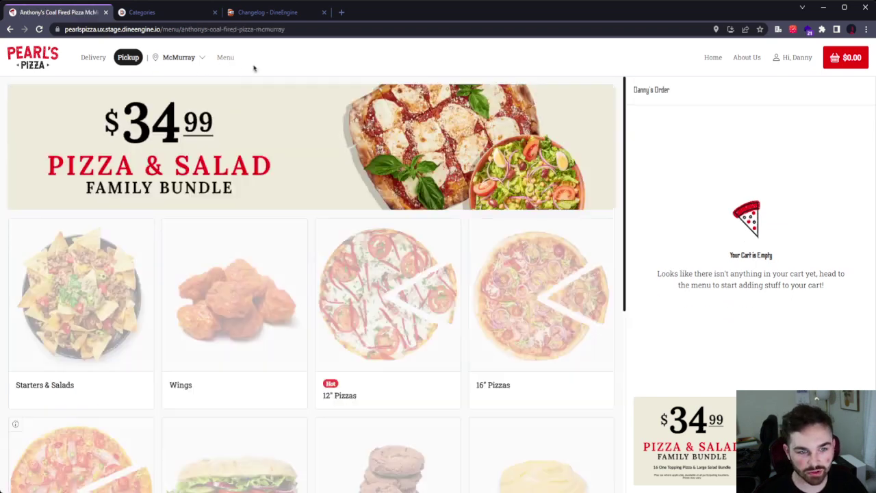
scroll(221, 274, "down", 5)
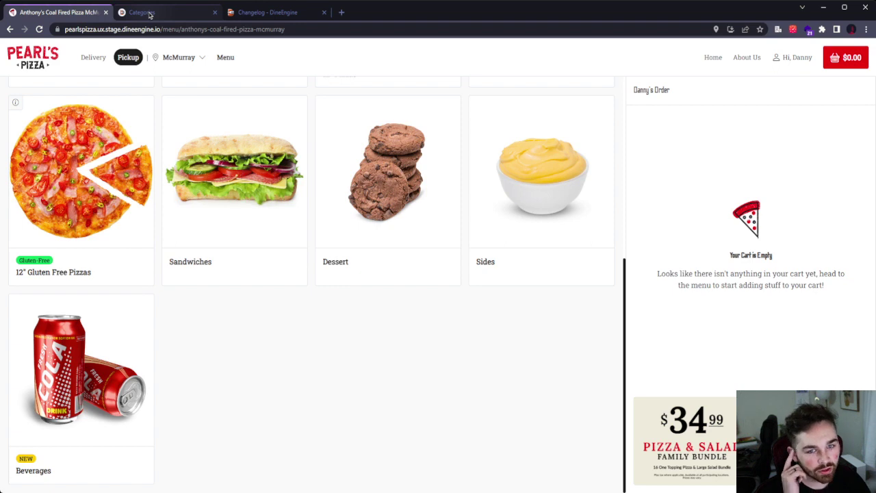
Step: In the DineEngine admin's Categories collection, show the Badge Text, Badge Color and Badge Text Color columns
left_click(150, 14)
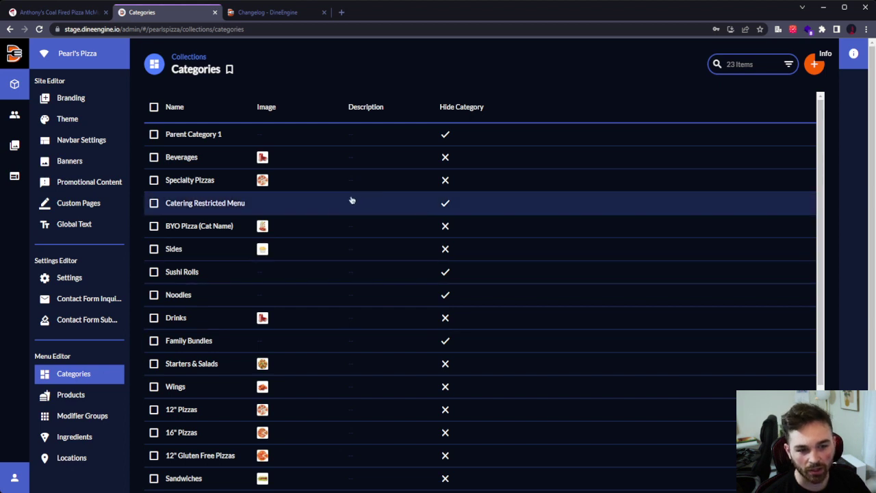
scroll(372, 305, "down", 3)
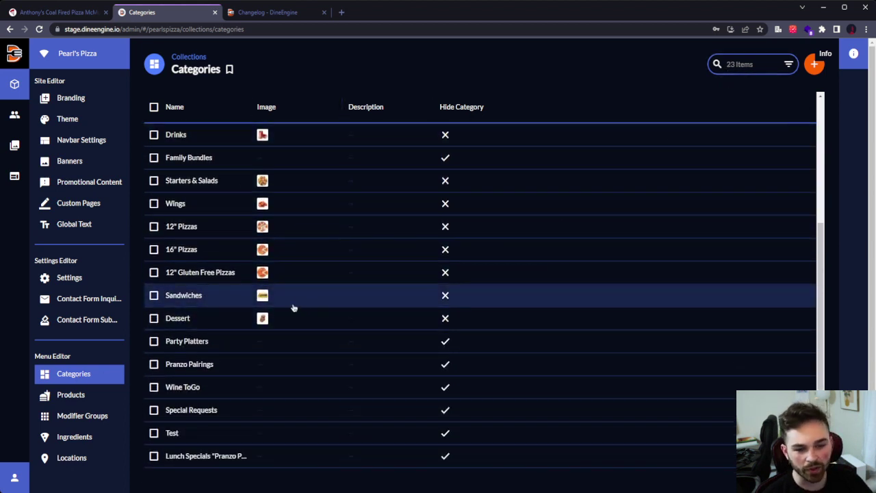
left_click(742, 65)
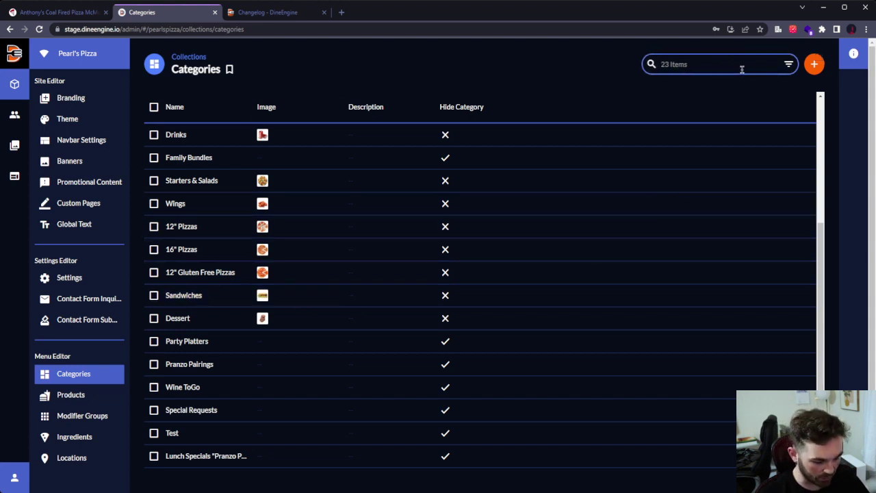
left_click(602, 78)
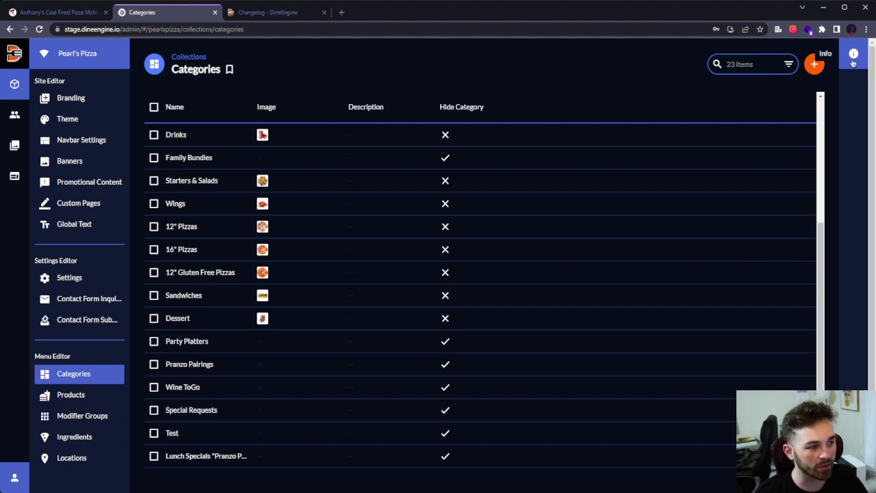
left_click(853, 60)
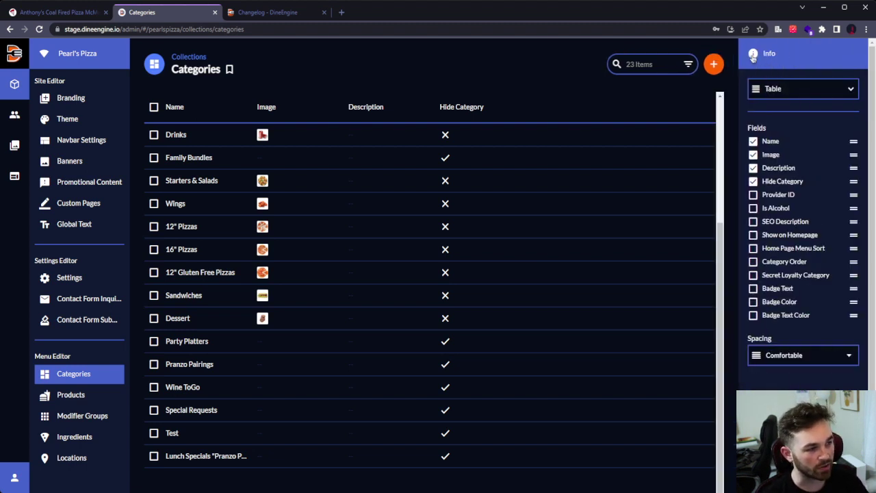
left_click(754, 288)
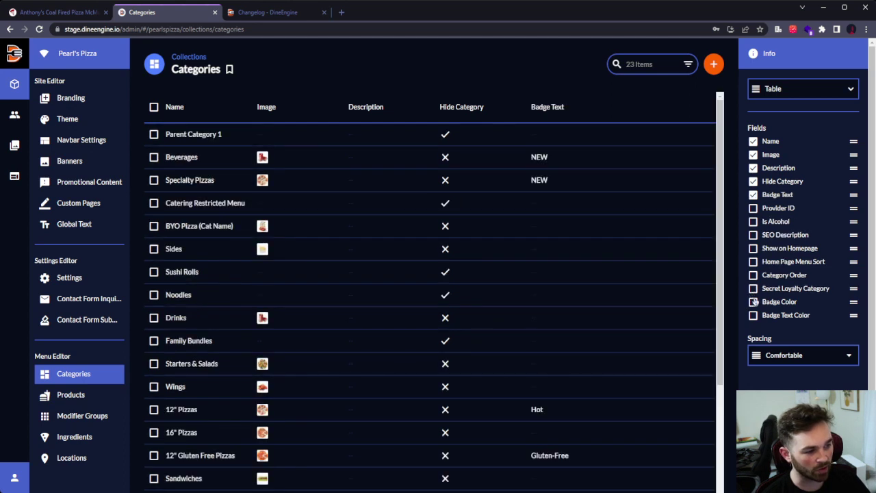
left_click(753, 302)
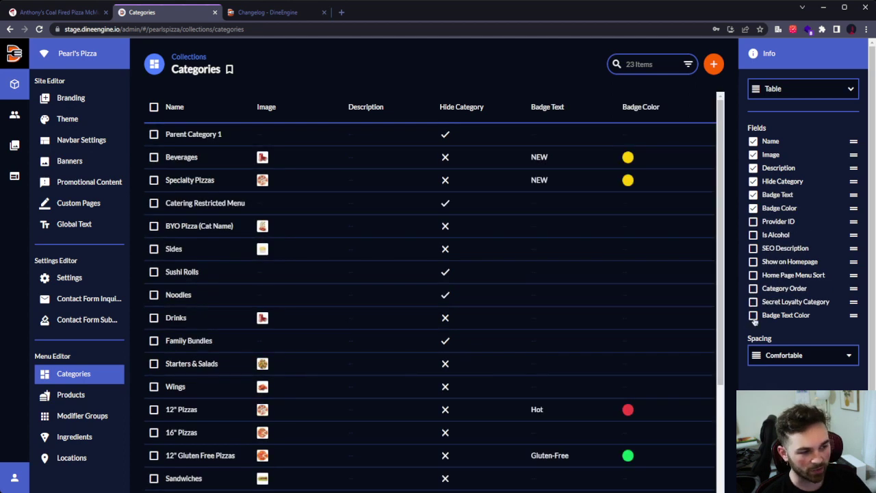
left_click(754, 315)
left_click(753, 53)
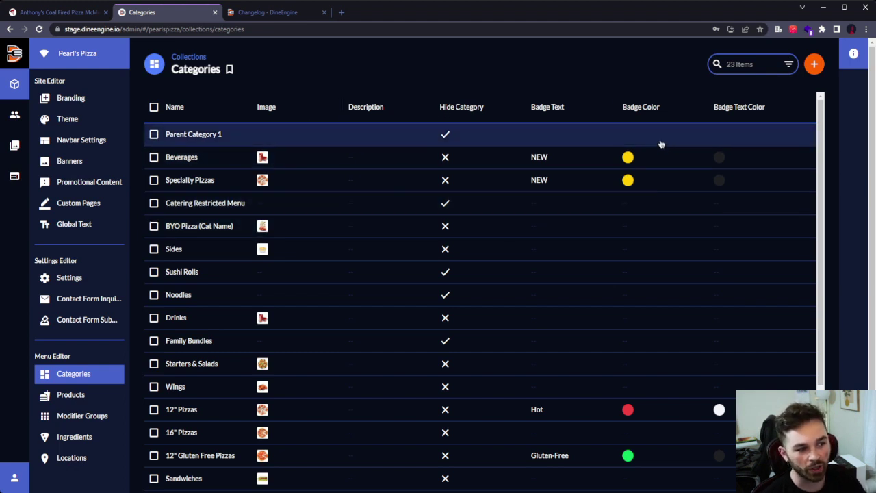
Step: Search the categories for "sandwi" and open the Sandwiches category for editing
scroll(703, 418, "down", 1)
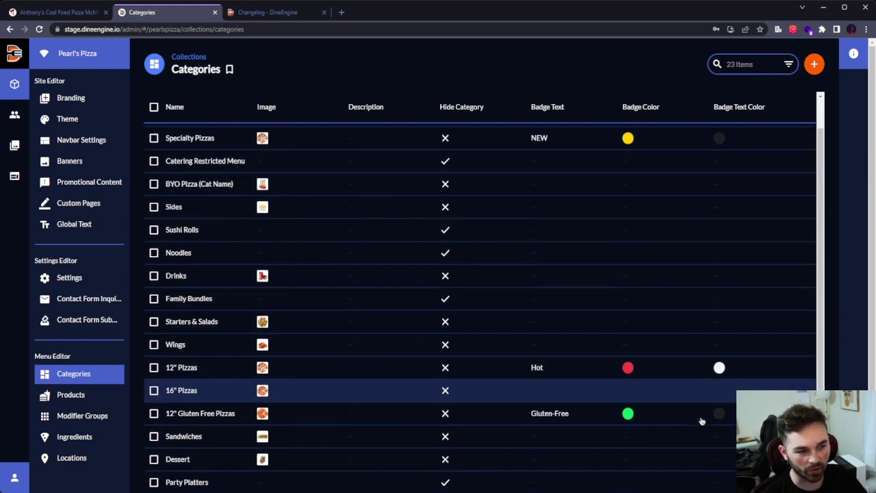
scroll(701, 417, "up", 1)
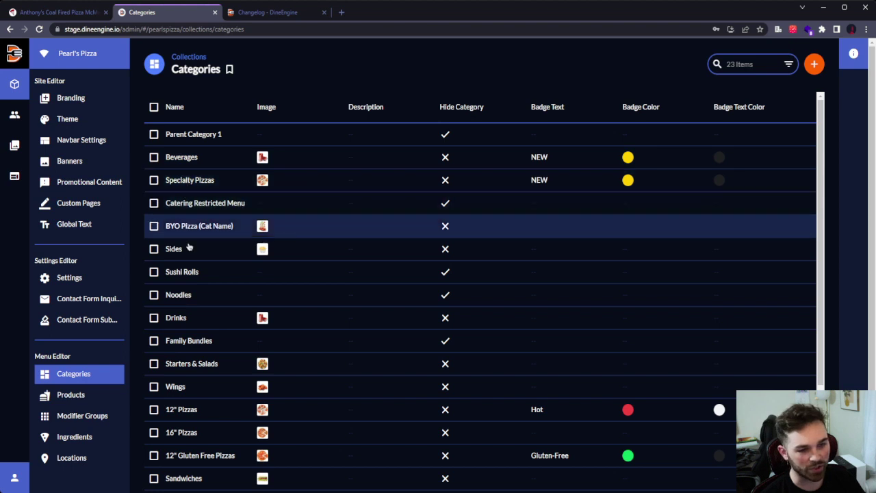
scroll(211, 311, "down", 2)
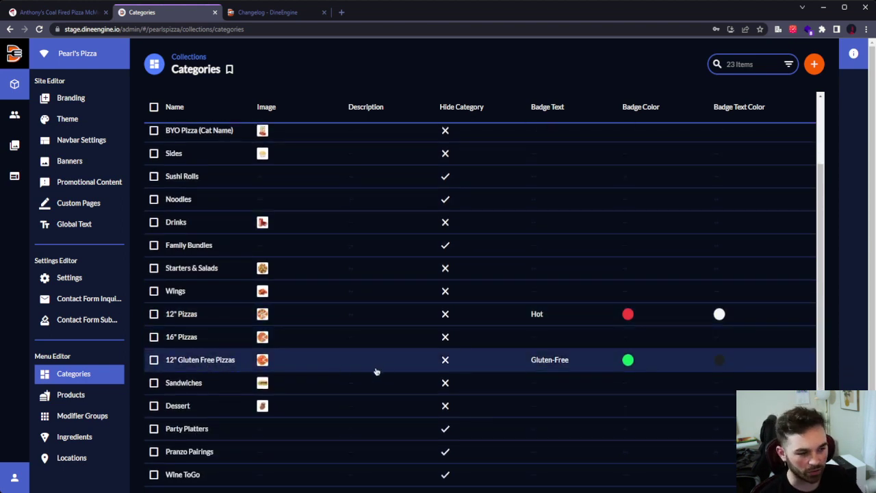
scroll(304, 373, "down", 2)
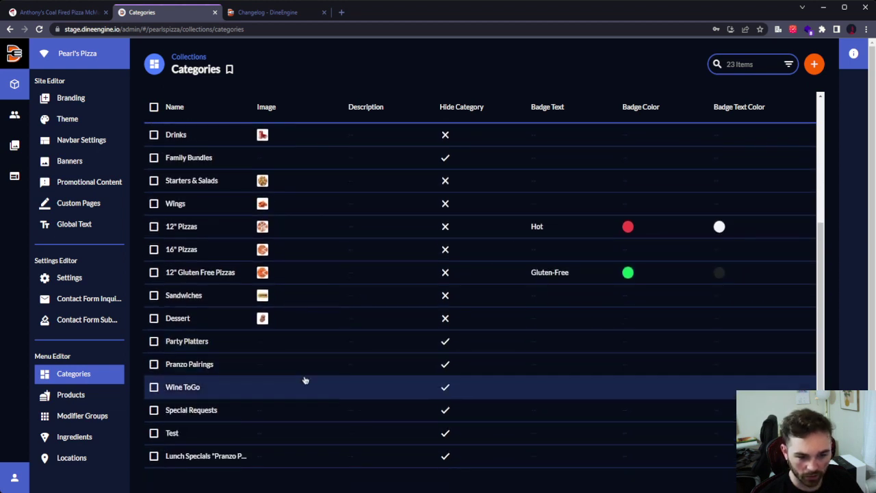
scroll(303, 377, "up", 2)
left_click(745, 66)
type("s")
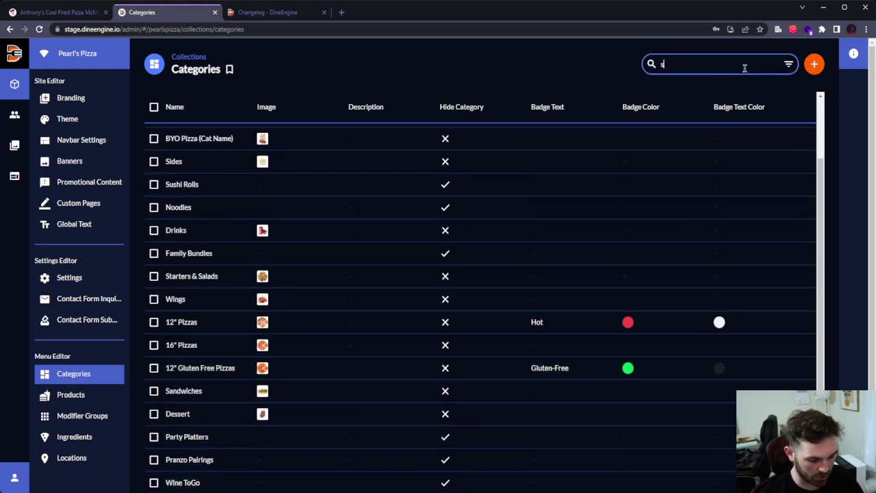
type("andwi")
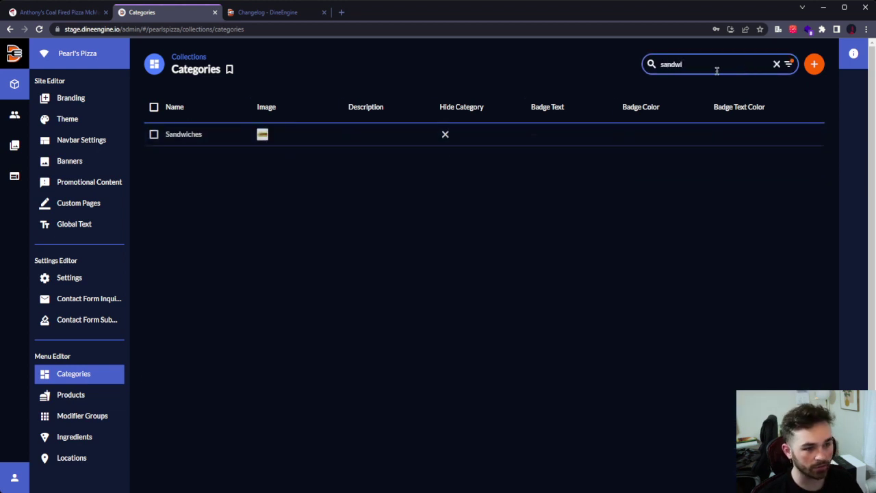
left_click(334, 142)
Step: Give the Sandwiches category a "Favorite" badge with badge color #10DC60 and text color #1E2023, and save the item
scroll(595, 223, "down", 10)
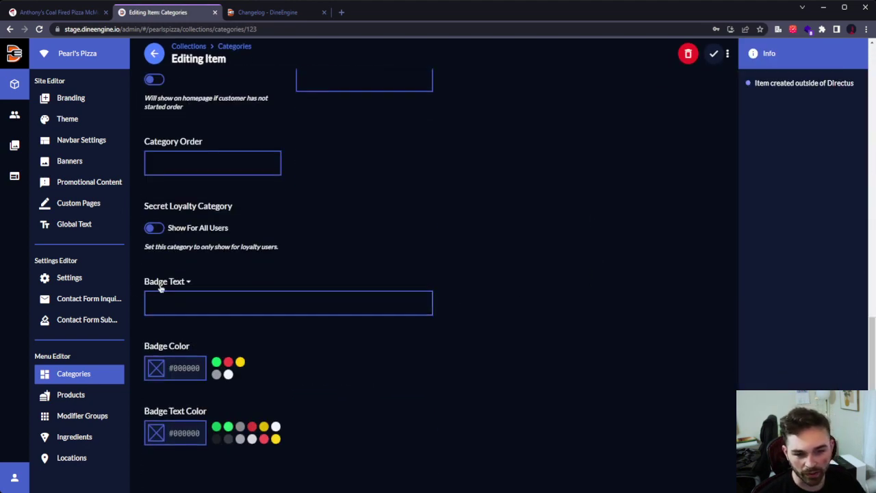
left_click(204, 301)
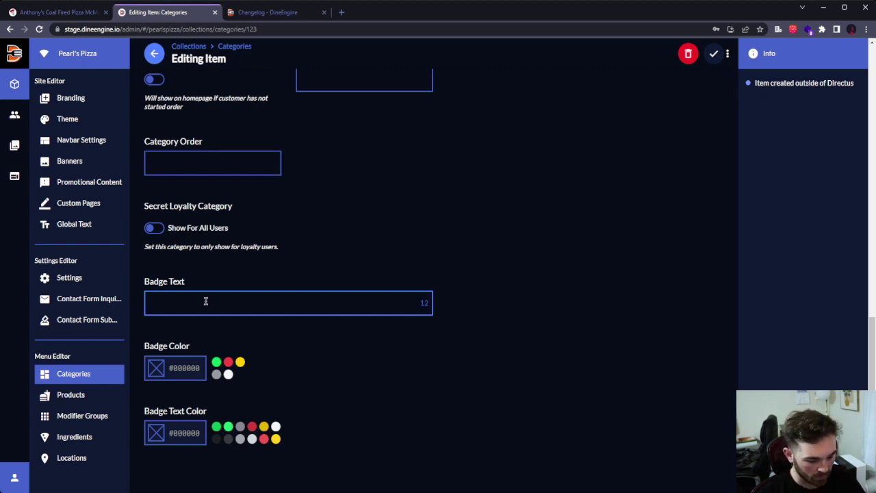
type("Favorite")
left_click(365, 377)
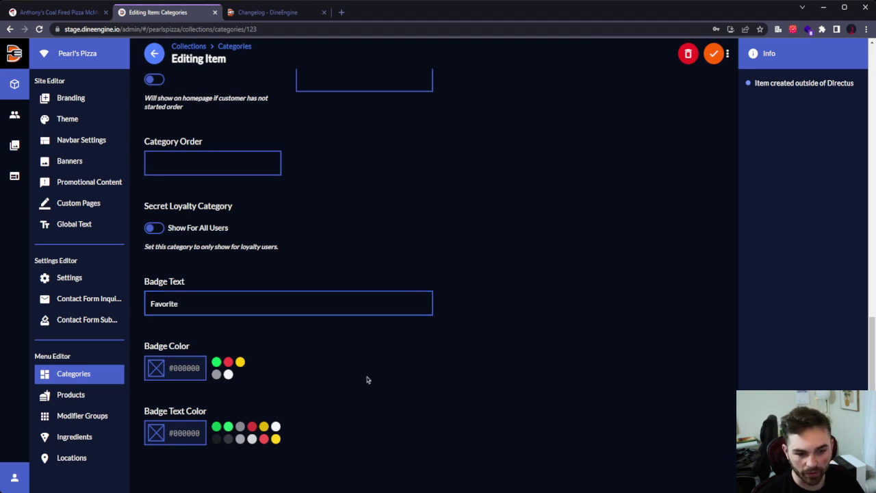
left_click(217, 363)
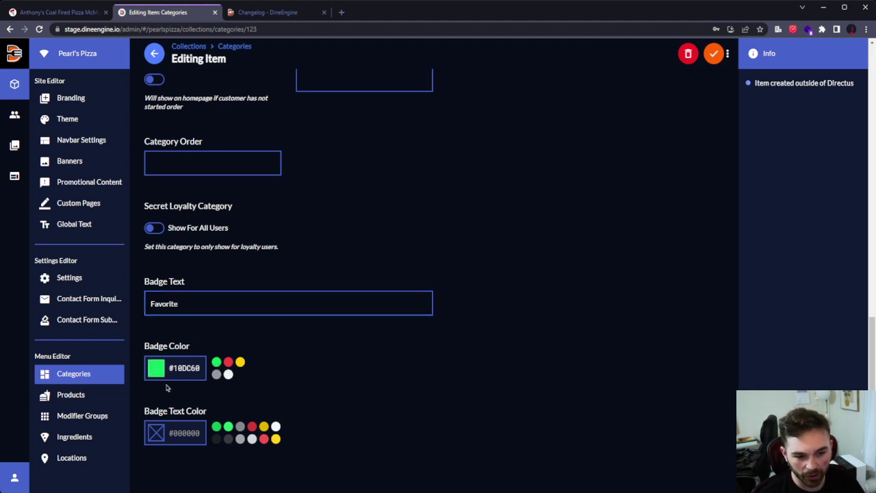
left_click(217, 439)
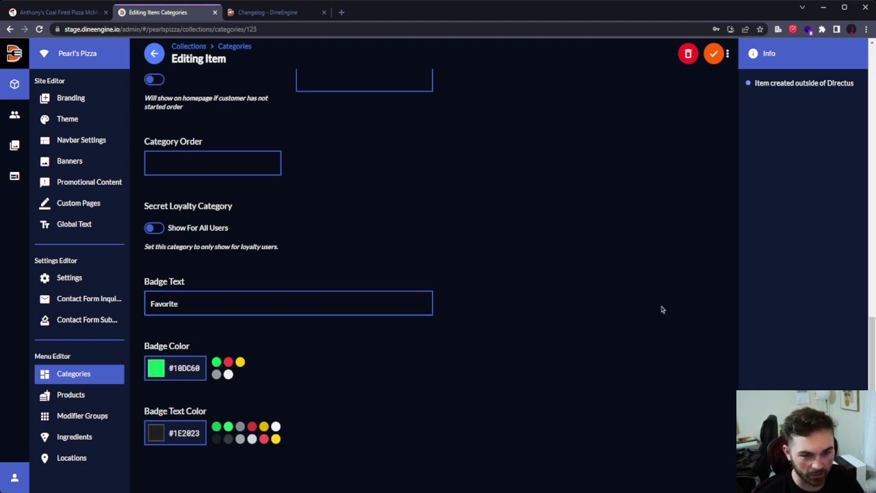
left_click(715, 54)
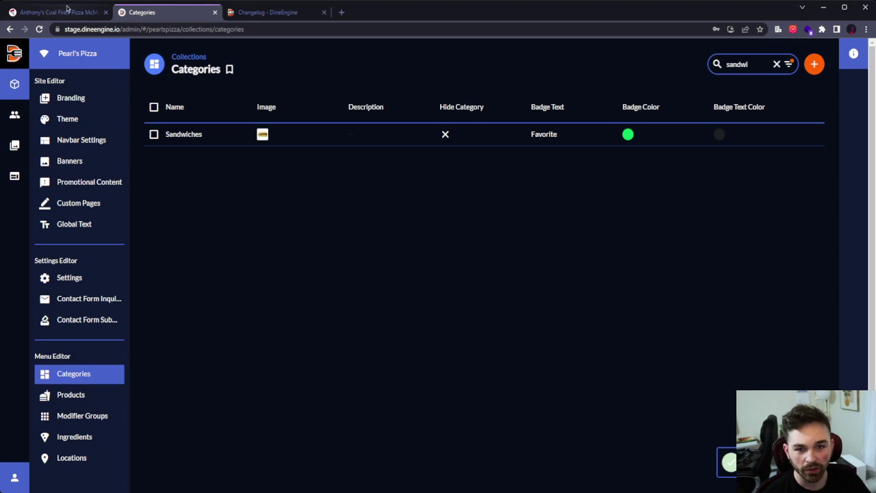
Step: Reload the Pearl's Pizza storefront menu, check the badge on the Sandwiches category card, and open that category
left_click(67, 10)
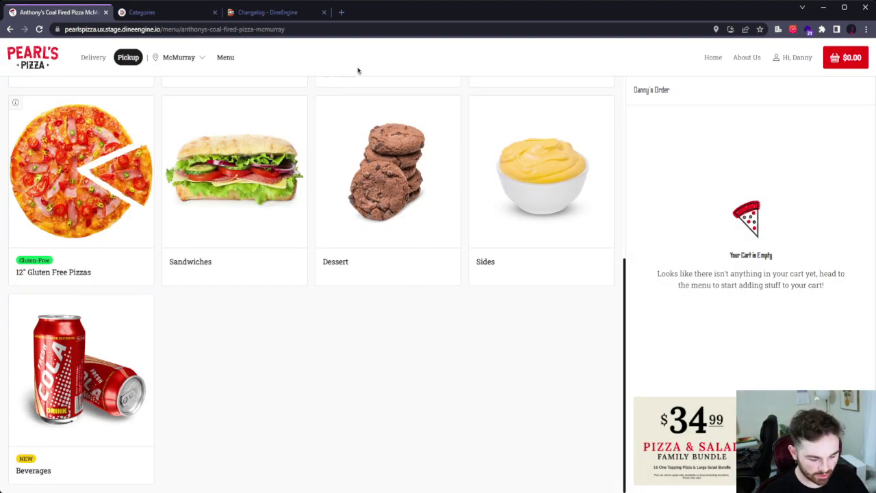
key("ctrl+r")
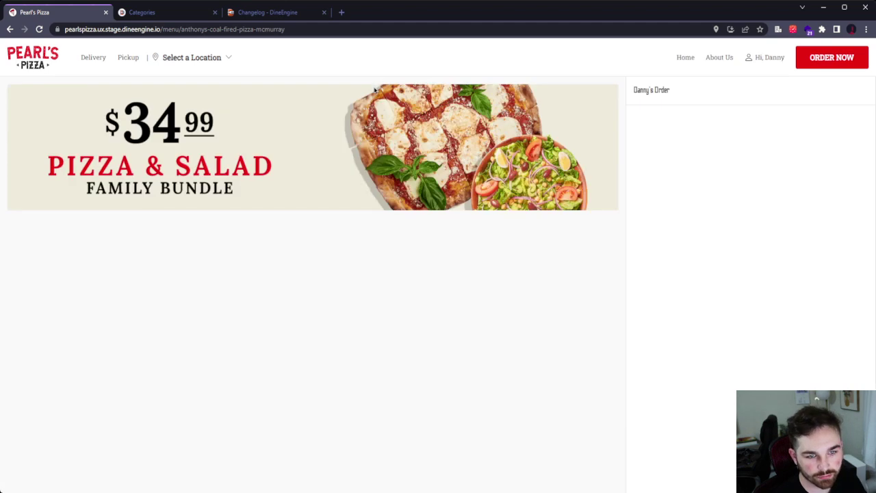
scroll(375, 89, "down", 2)
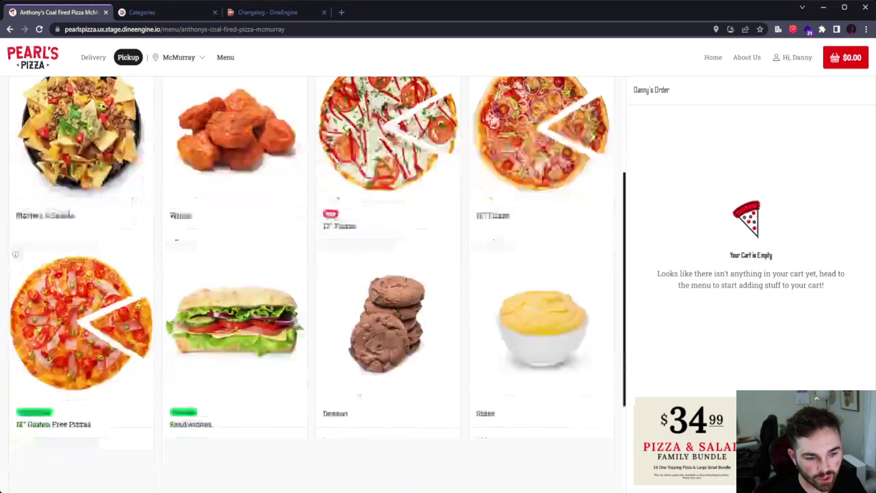
scroll(217, 264, "down", 2)
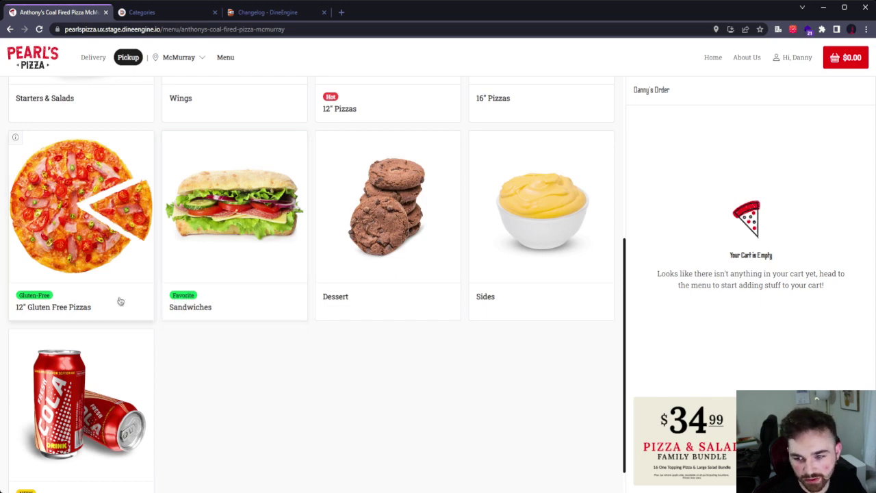
left_click(237, 304)
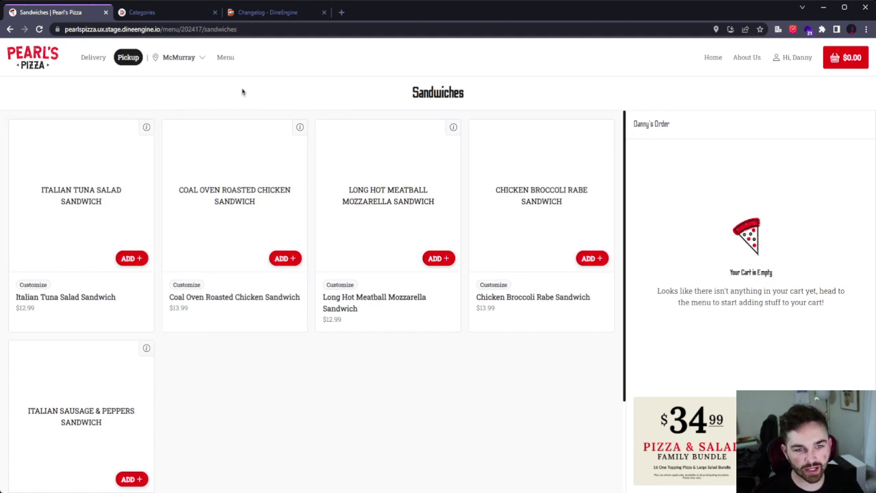
Step: Switch to the DineEngine admin's Products collection and check that the three badge fields are enabled as table columns
left_click(182, 15)
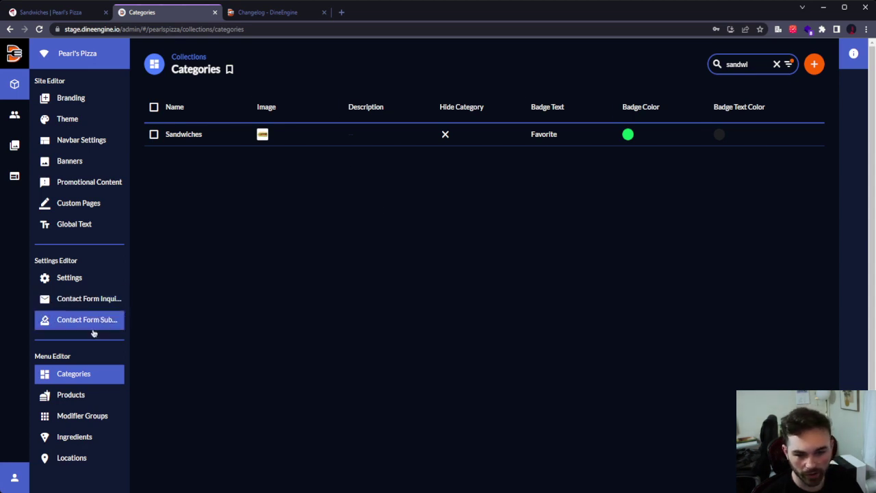
left_click(63, 400)
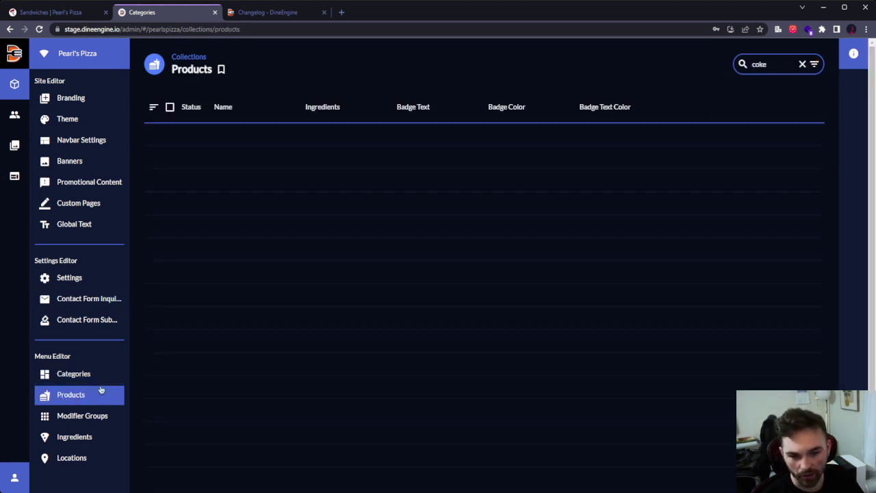
left_click(854, 53)
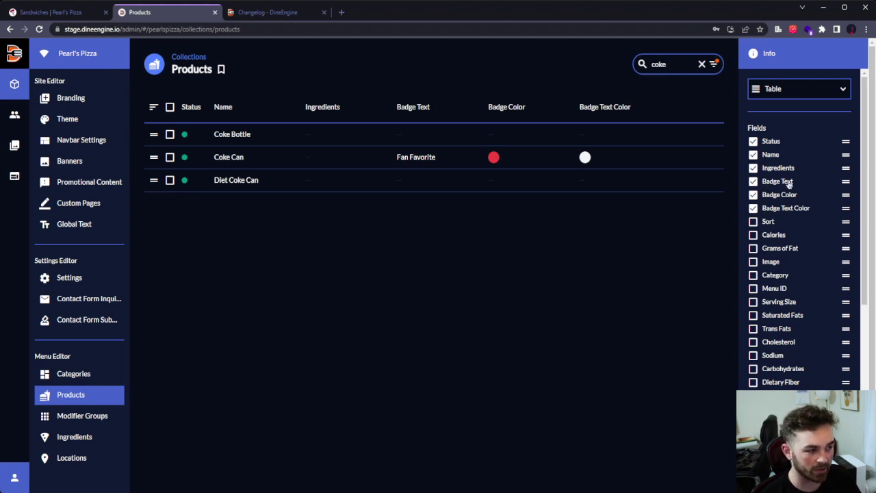
left_click(788, 57)
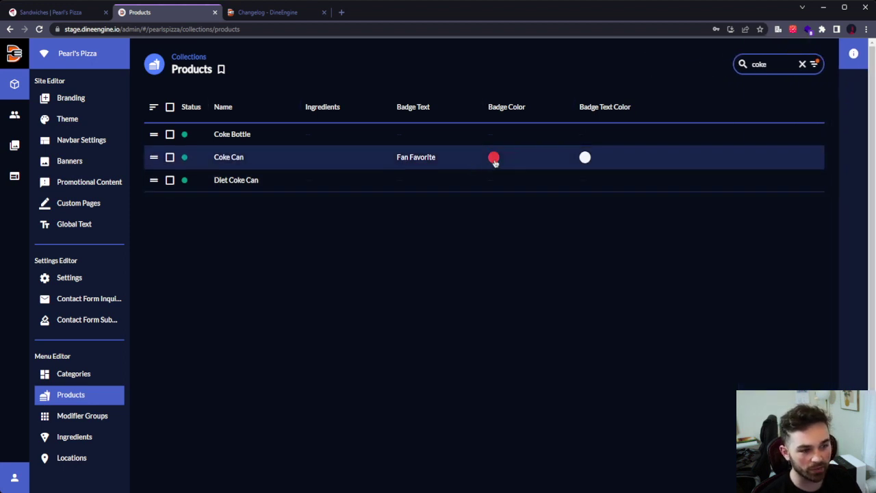
Step: Search the products for "italian tuna" and open the Italian Tuna Salad Sandwich for editing
left_click_drag(784, 64, 649, 71)
key("BackSpace")
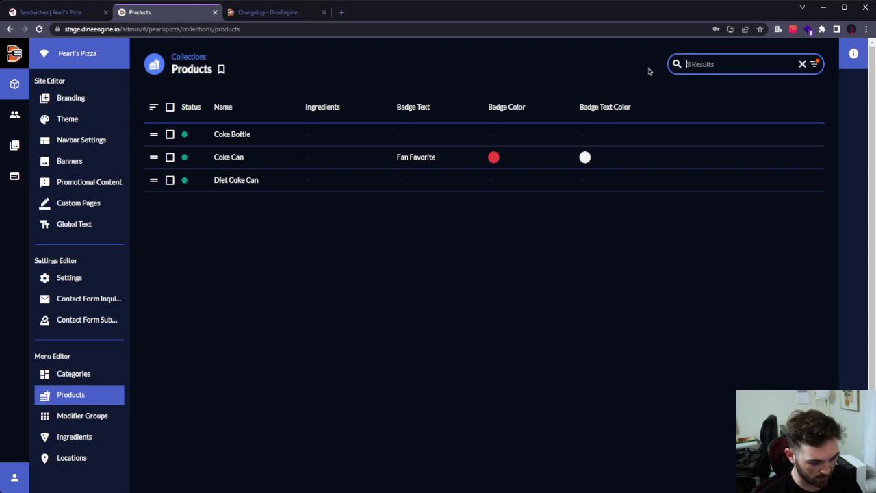
type("italiantuna")
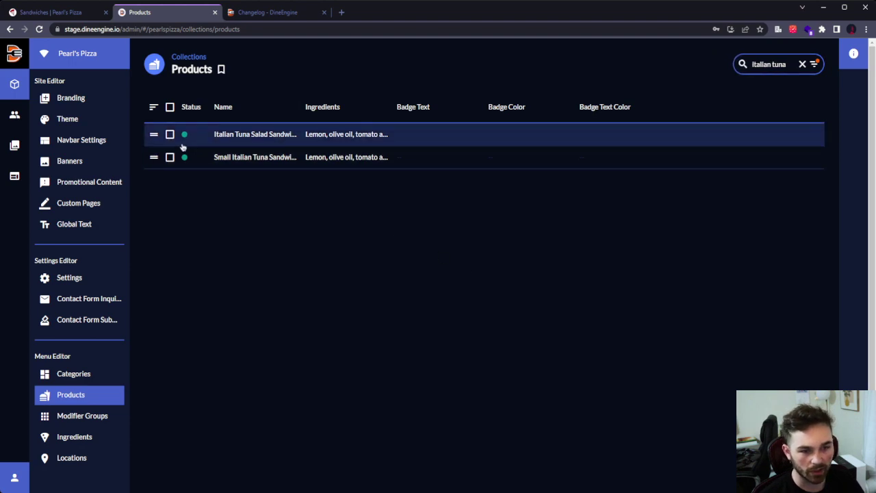
left_click(286, 137)
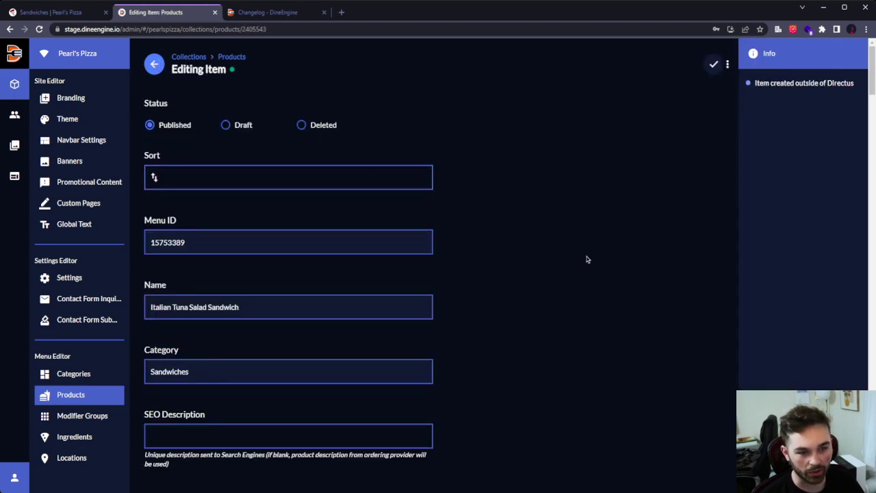
Step: Give the Italian Tuna Salad Sandwich a "Favorite" badge with badge color #F04141 and text color #F5F6F9, and save the item
scroll(587, 258, "down", 15)
scroll(532, 249, "down", 20)
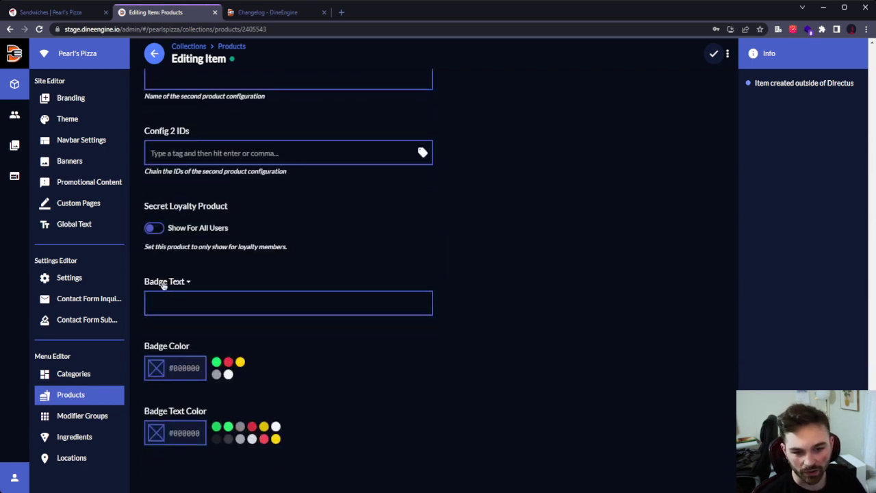
left_click(174, 306)
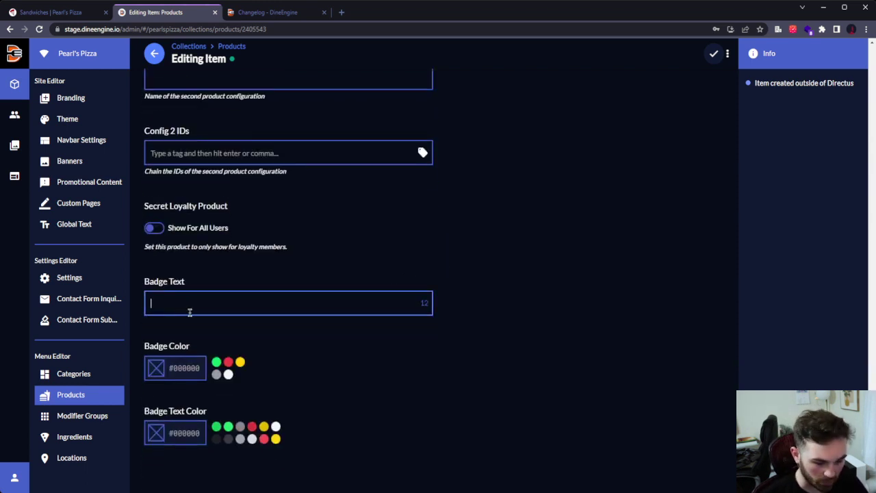
type("Favor")
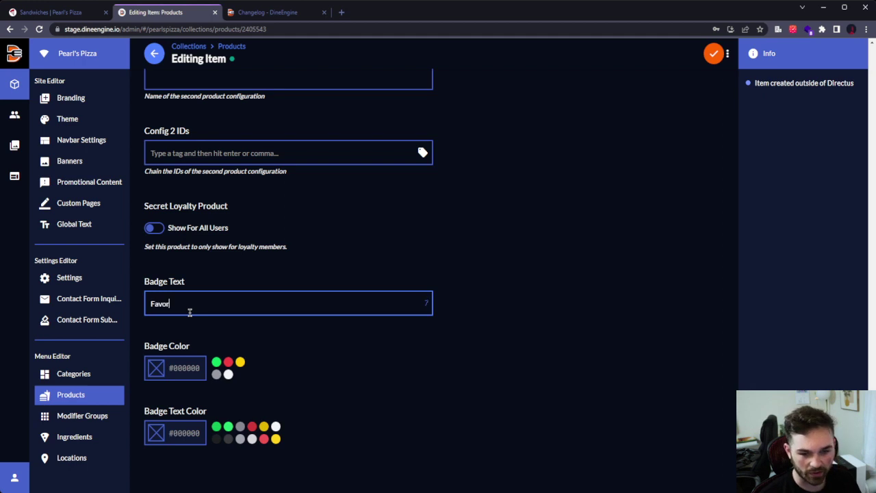
type("ite")
left_click(241, 362)
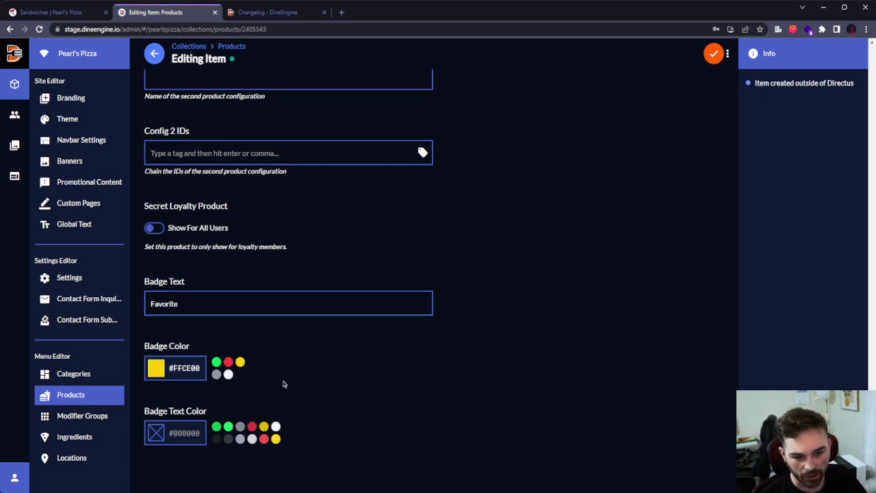
left_click(229, 362)
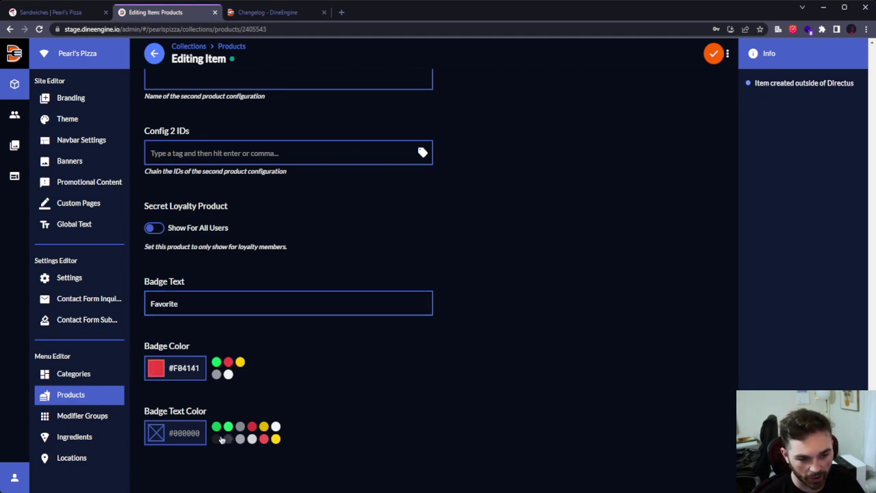
left_click(276, 428)
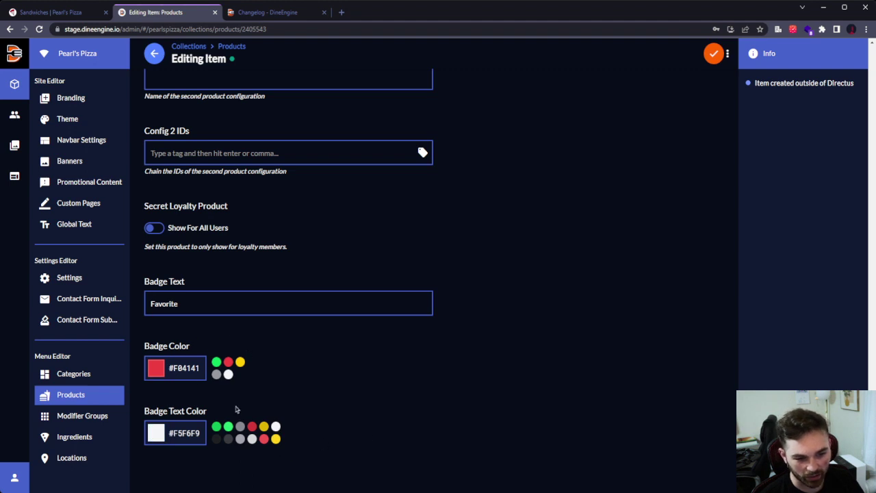
left_click(714, 56)
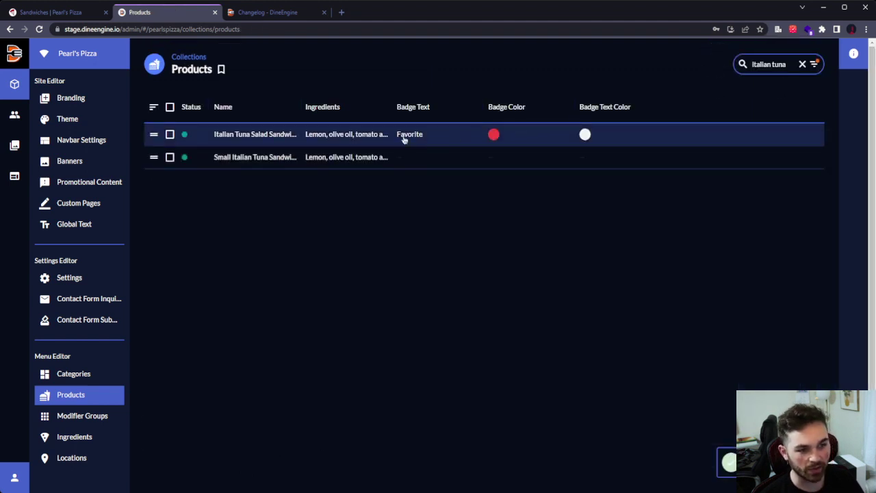
Step: Reload the storefront's Sandwiches page to check the Italian Tuna Salad Sandwich's badge, and view the Announcement Bar entry in the v1.24.4 release notes
left_click(69, 13)
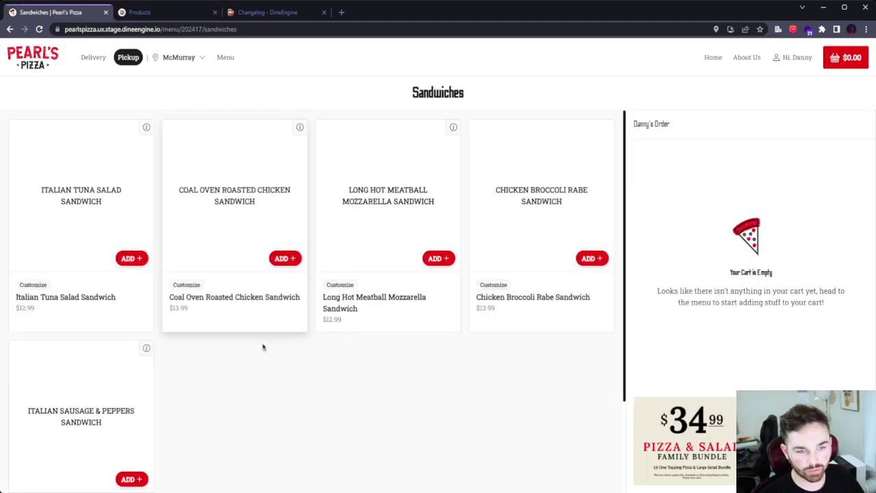
key("F5")
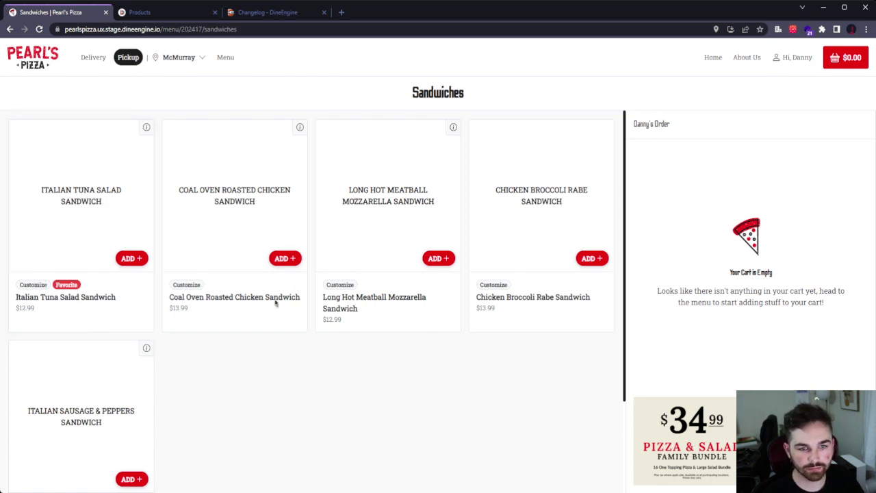
left_click(264, 15)
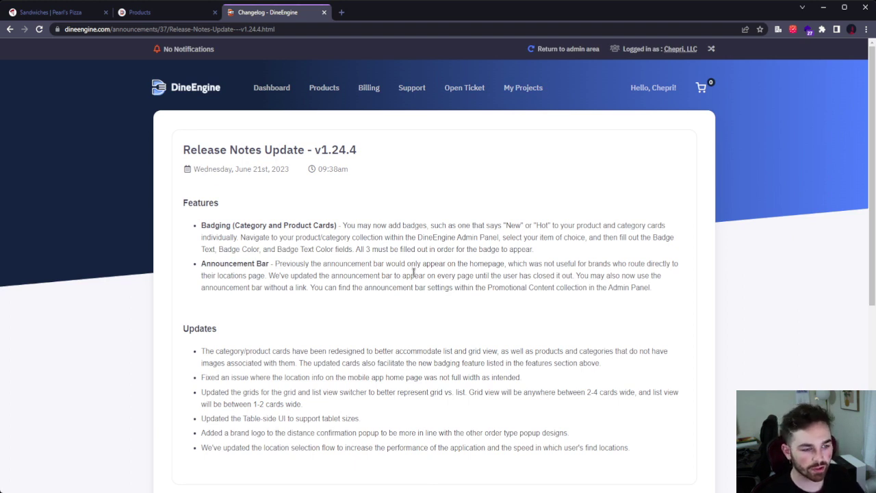
Step: Open the Promotional Content collection in the DineEngine admin and set the announcement bar color to #E91E63
left_click(179, 12)
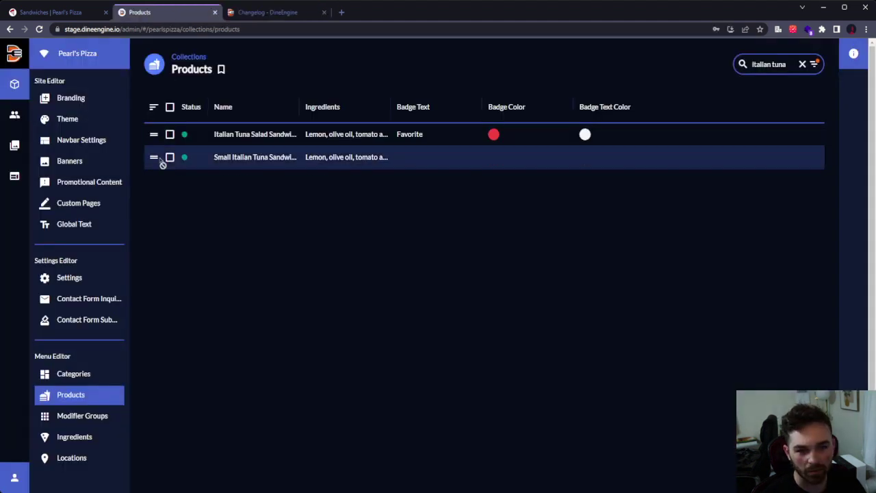
left_click(94, 185)
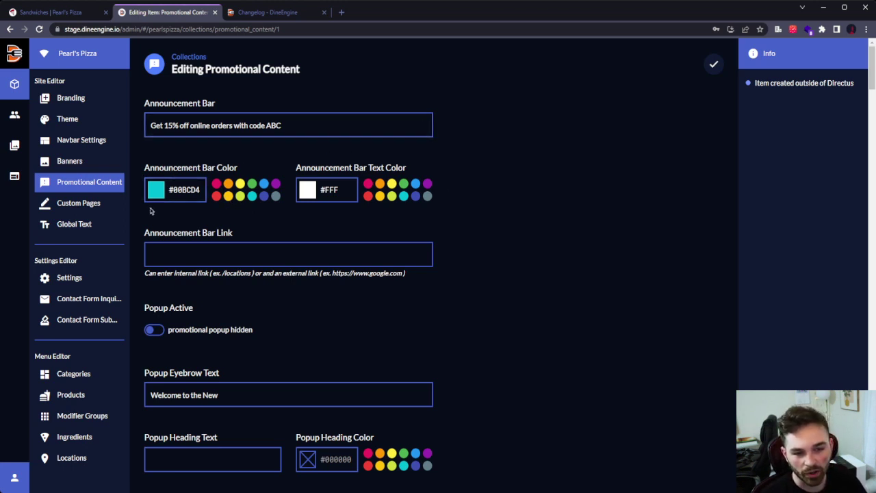
left_click(217, 185)
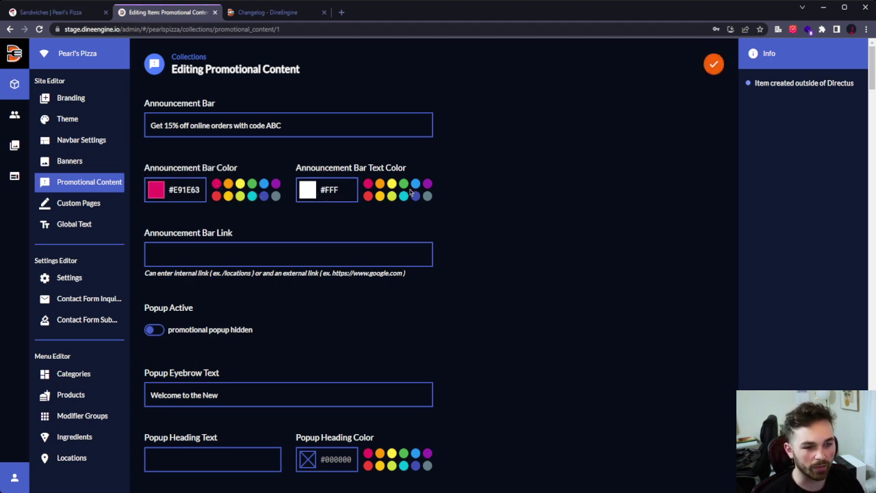
Step: Replace the announcement bar text with "Please click here to view our updated privacy policy."
left_click(302, 125)
left_click_drag(302, 126, 145, 132)
key("BackSpace")
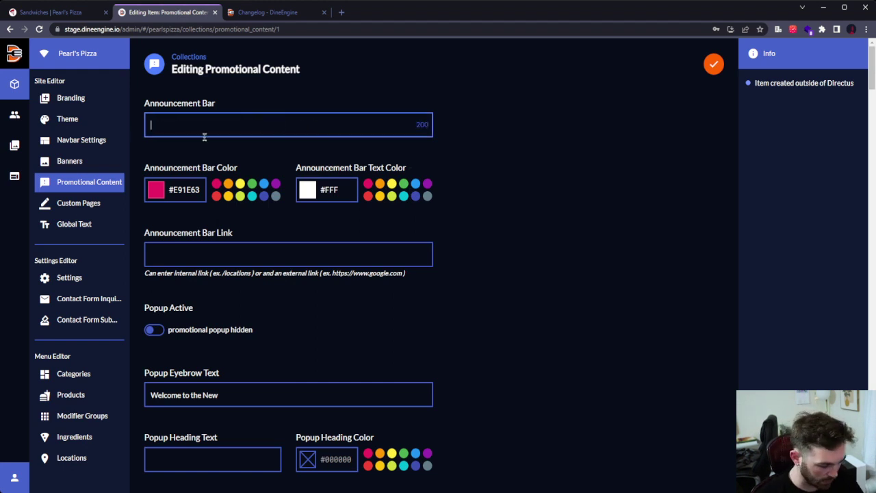
type("p")
key("BackSpace")
type("P")
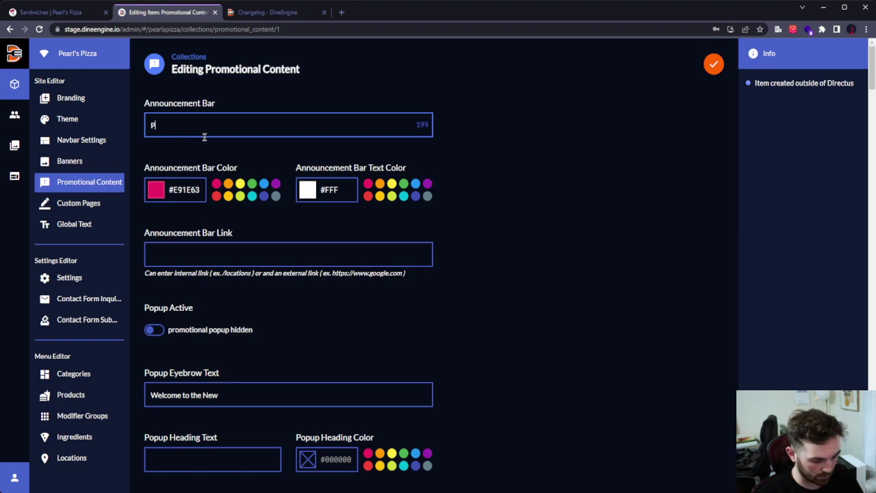
type("lease click here")
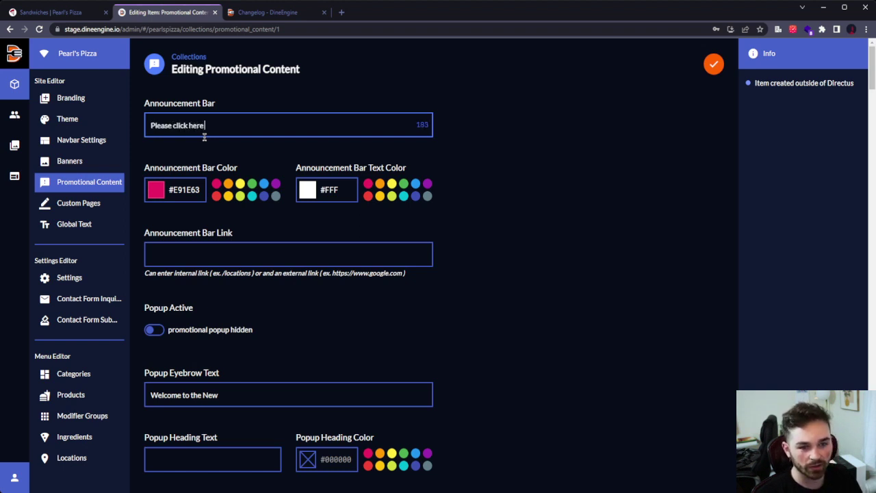
type(" to view our")
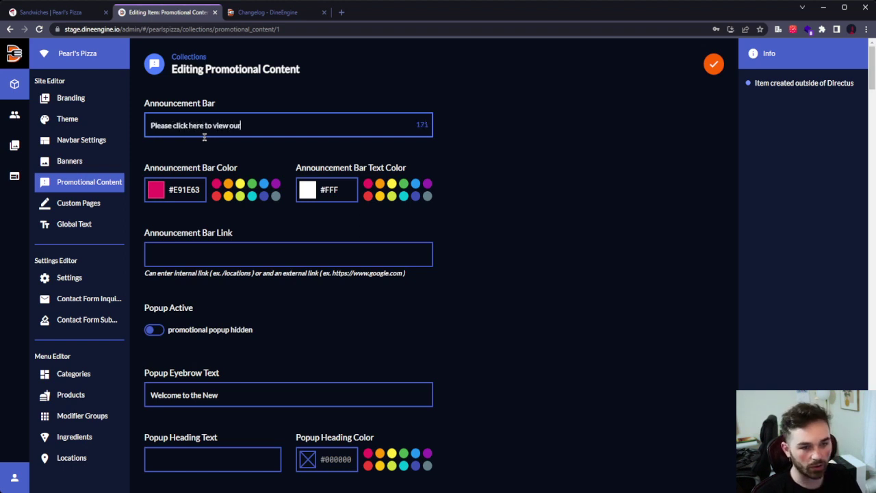
type(" up")
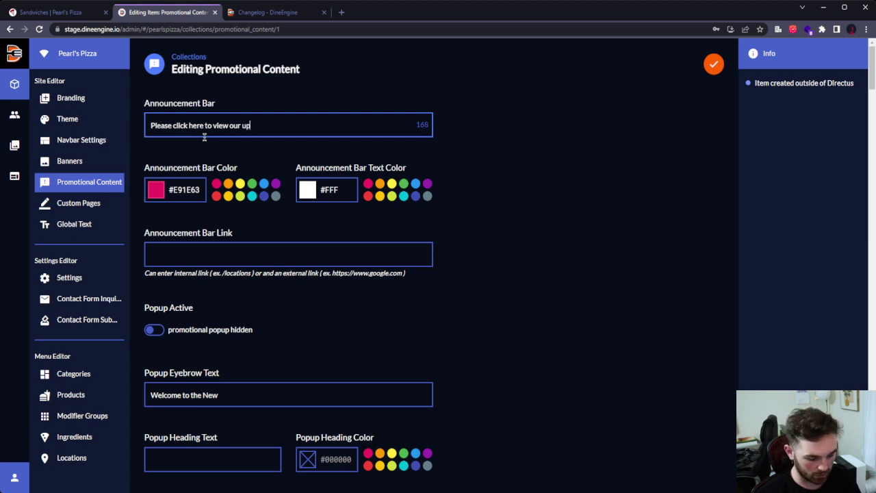
type("cdated privacy")
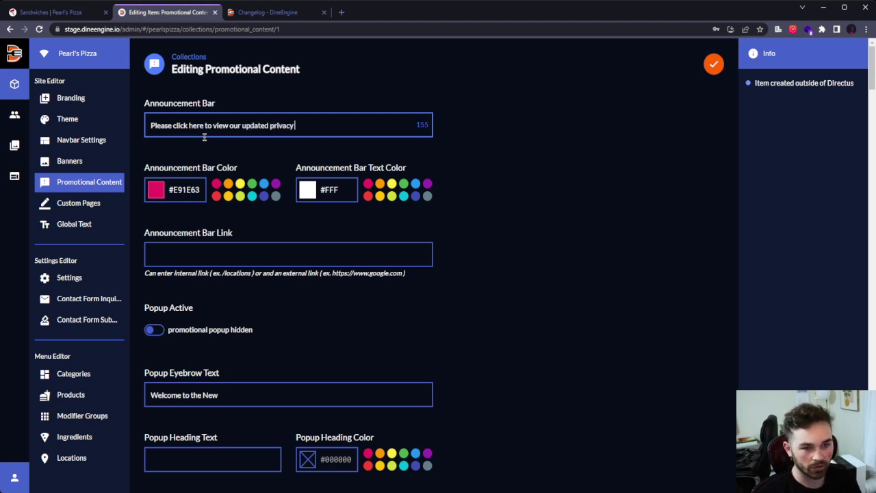
type(" policy.")
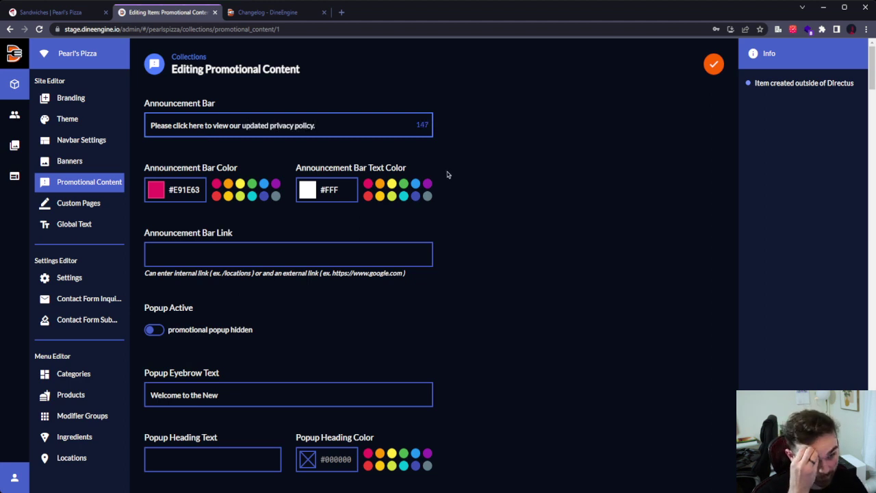
left_click(274, 256)
type("https")
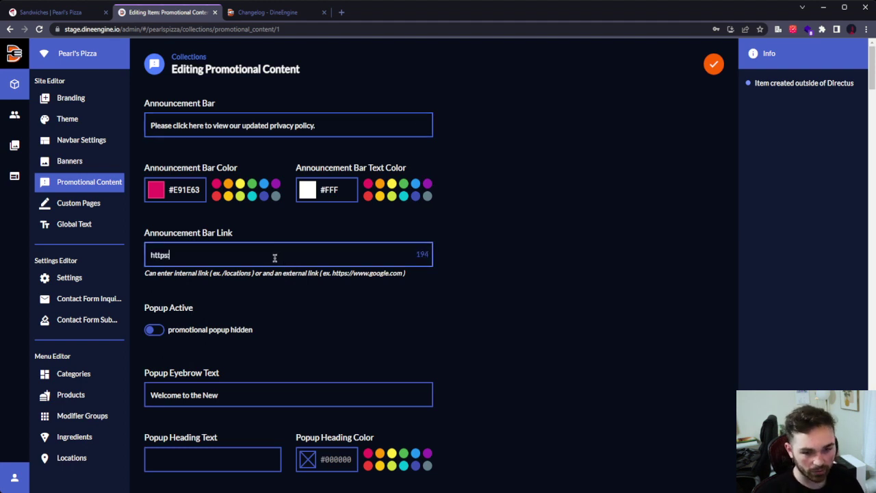
type("://google.com")
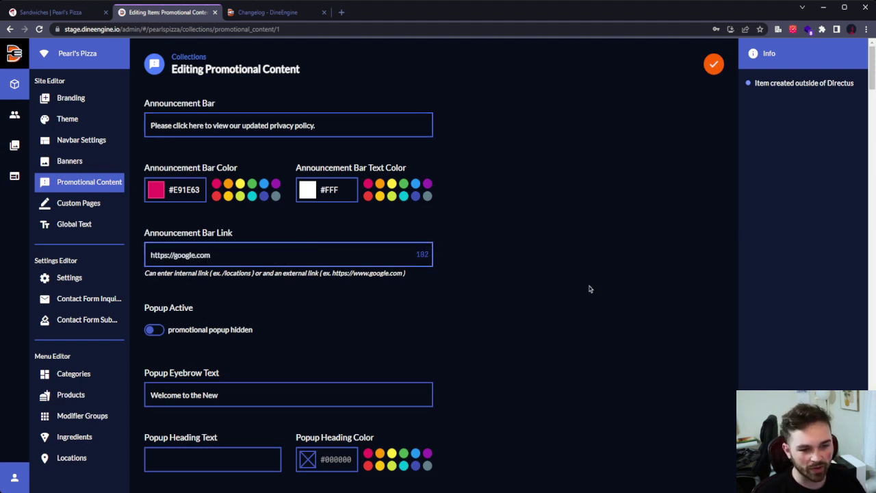
left_click(173, 255)
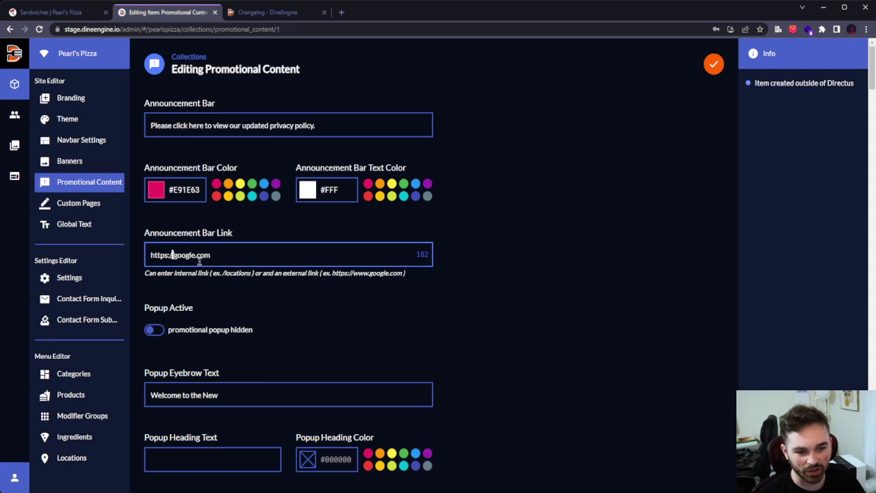
type("www")
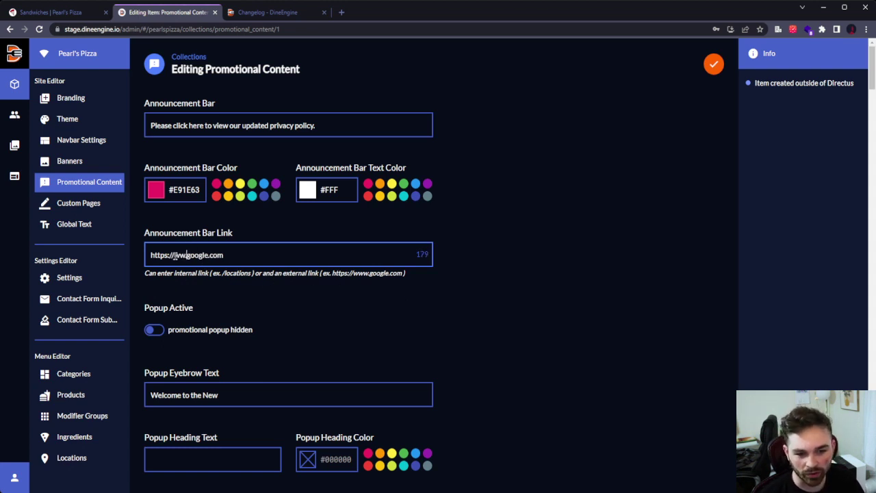
left_click_drag(177, 255, 145, 259)
left_click(158, 259)
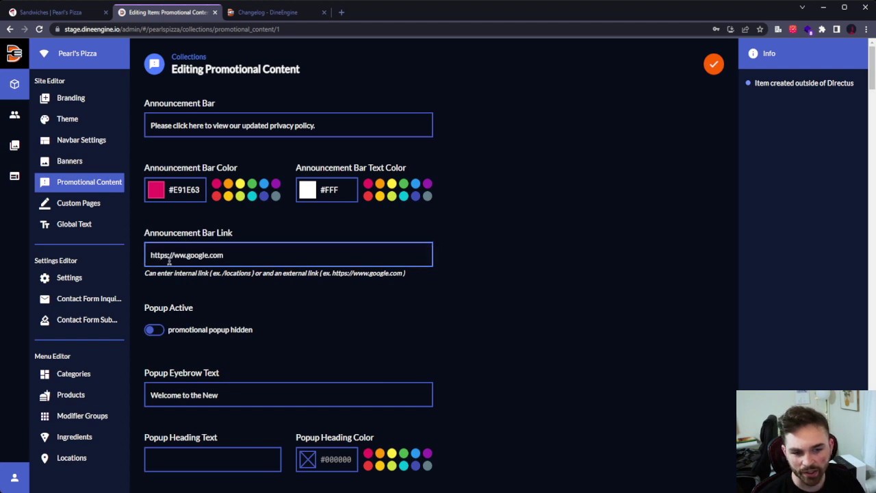
left_click(265, 277)
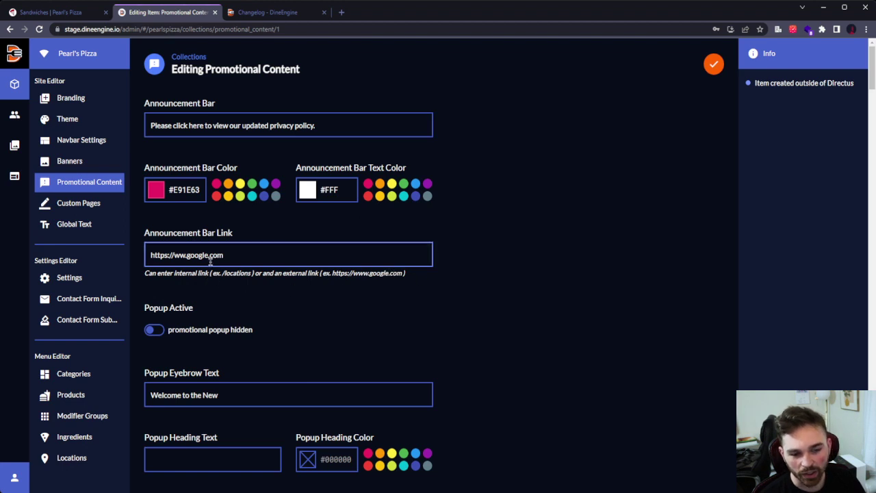
left_click(272, 259)
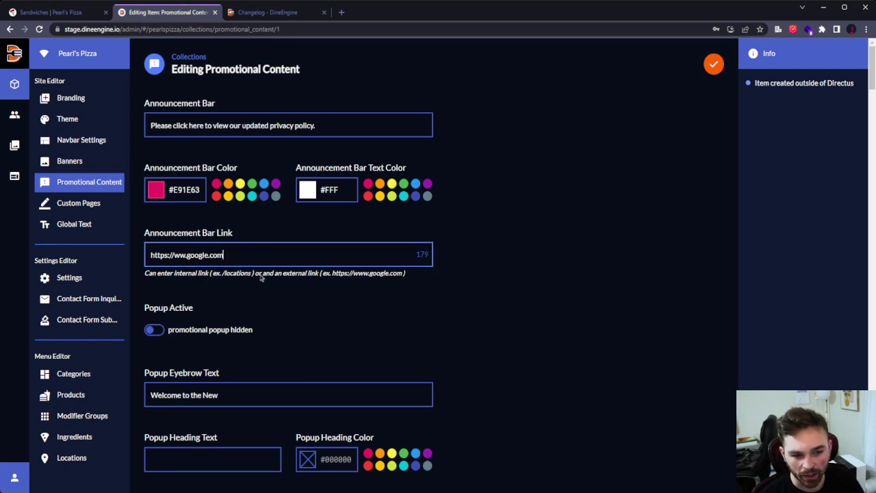
left_click(187, 255)
type("w")
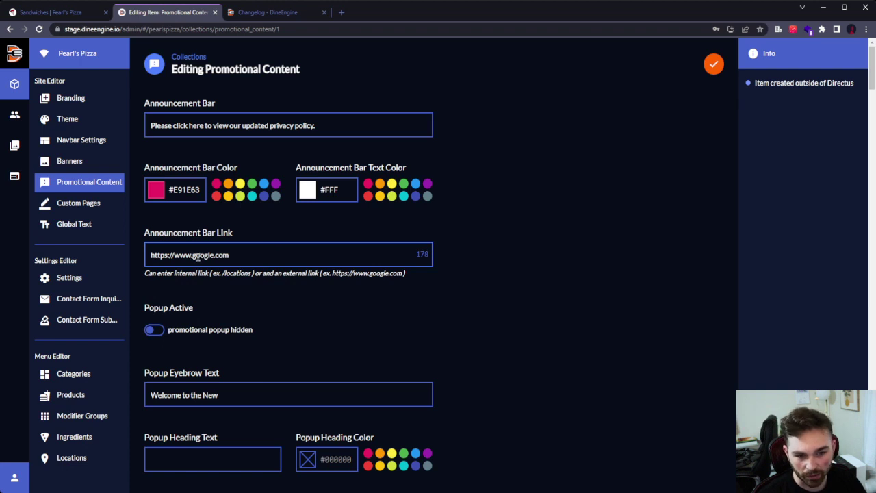
Step: Review the entered announcement bar link and save the promotional content
left_click_drag(194, 255, 103, 260)
left_click(278, 252)
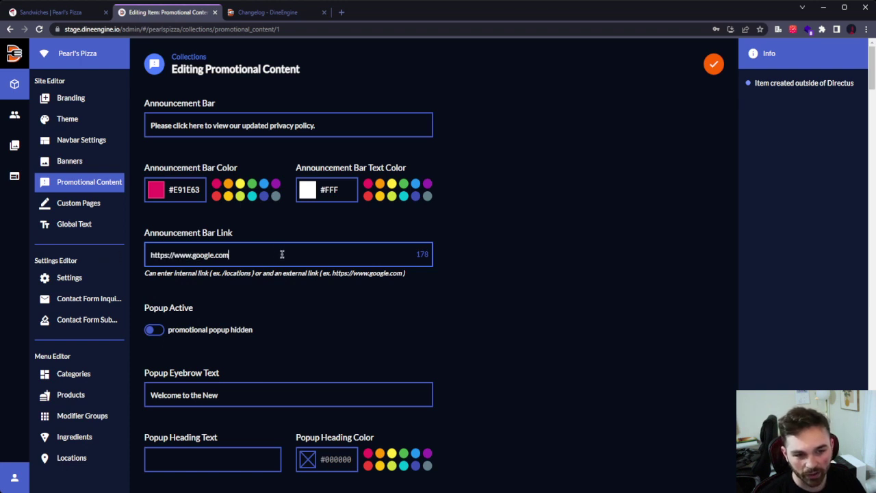
left_click_drag(280, 253, 208, 257)
left_click(290, 259)
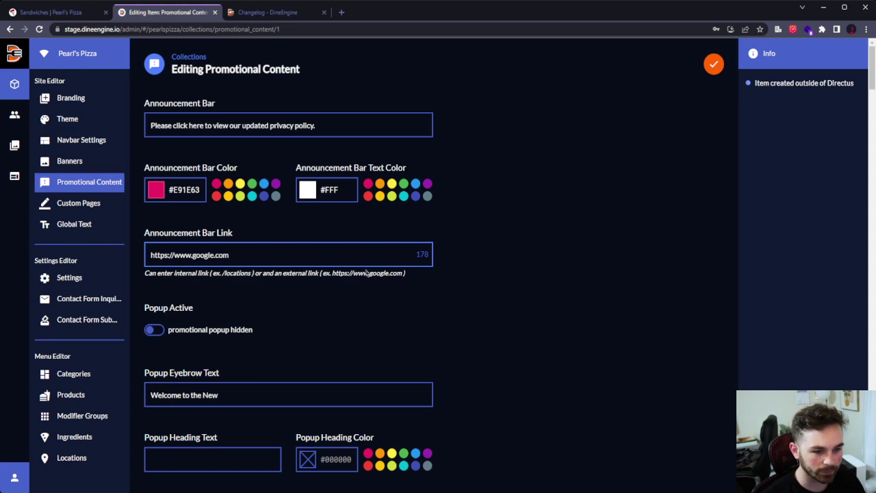
left_click(617, 164)
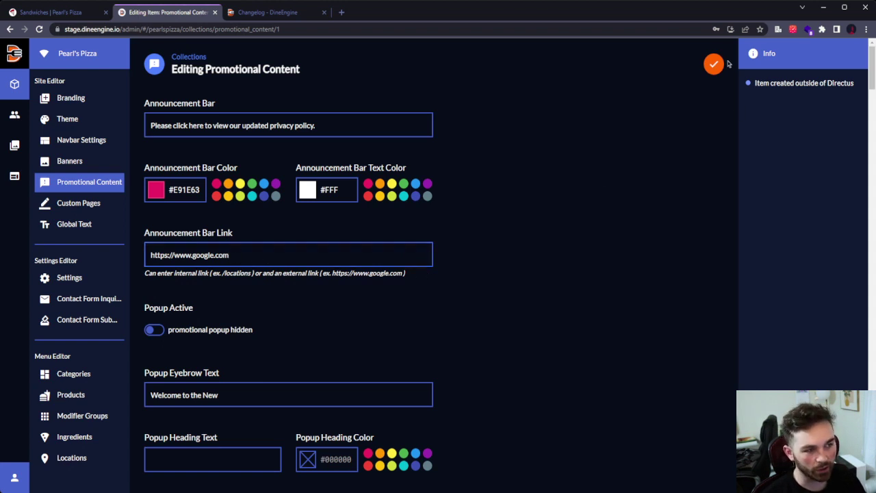
left_click(714, 64)
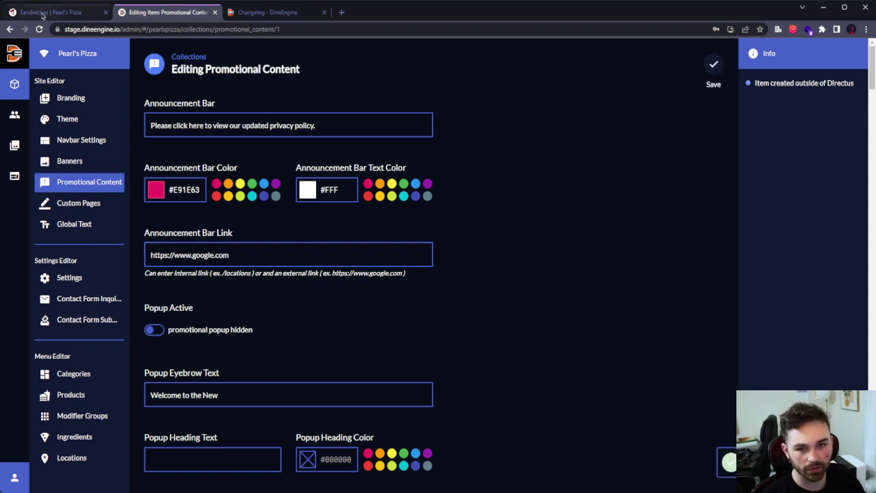
Step: Reload the Pearl's Pizza storefront from its home page, follow the announcement bar's link to test it, and close the opened page
left_click(42, 12)
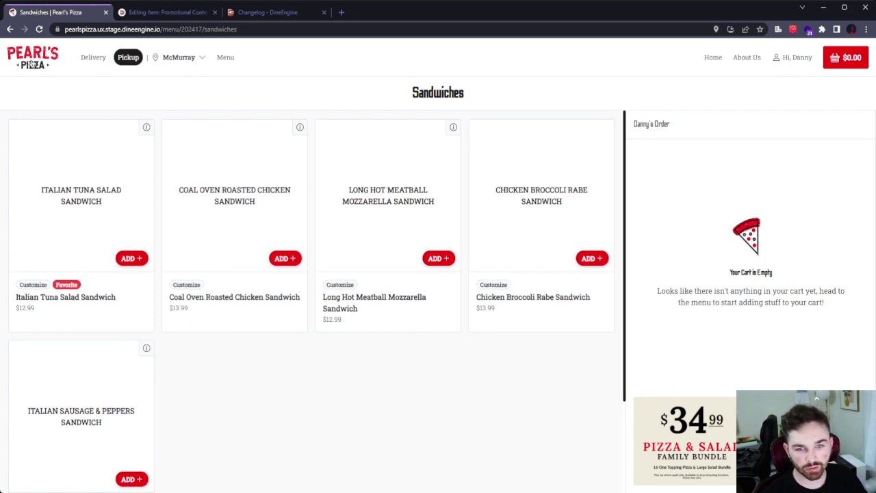
left_click(31, 62)
key("ctrl+r")
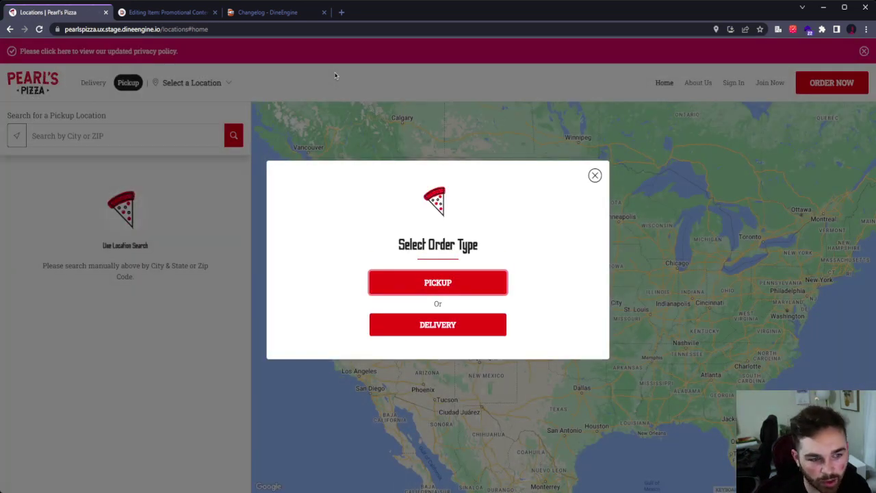
left_click(335, 76)
key("ctrl+t")
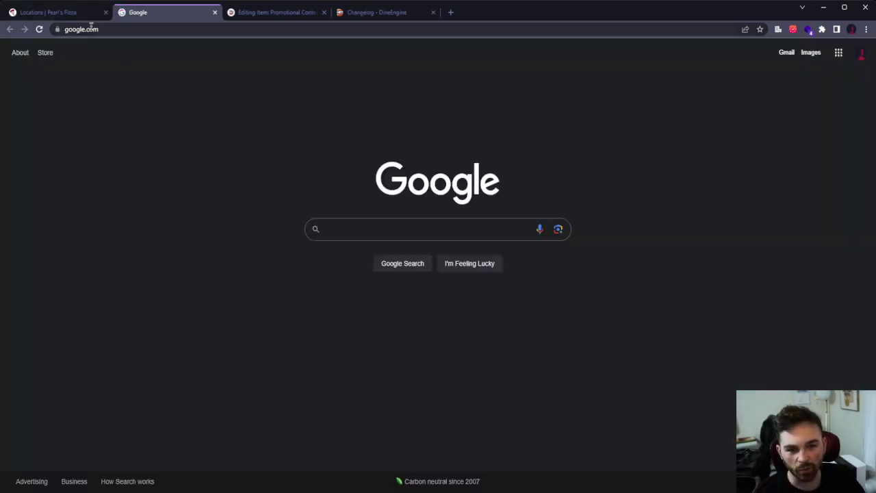
left_click(215, 12)
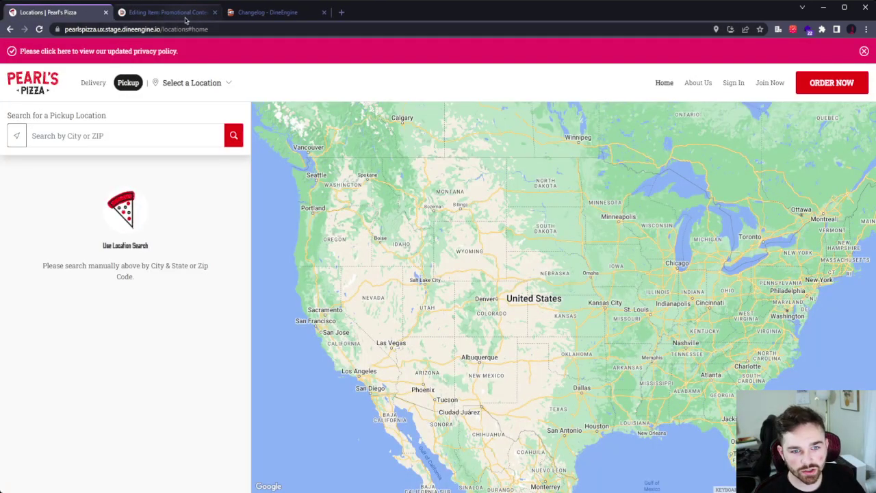
Step: Clear the announcement bar link in the Promotional Content collection and save the change
left_click(168, 12)
right_click(150, 249)
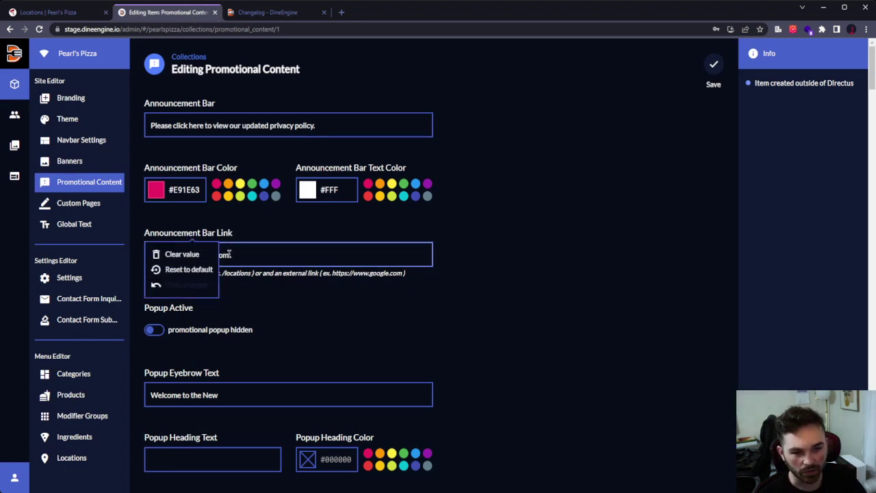
left_click(184, 255)
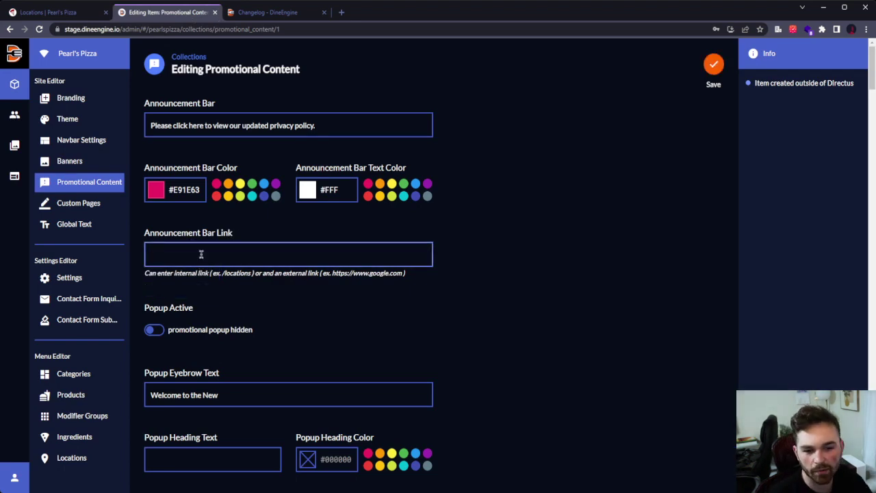
left_click(709, 76)
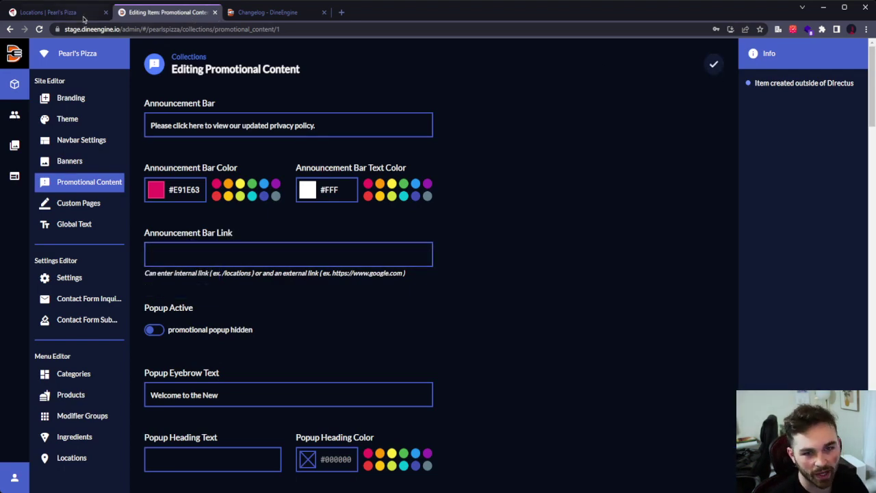
Step: Reload the storefront's Locations page and dismiss the order type popup to check the announcement bar without a link
left_click(68, 12)
left_click(39, 30)
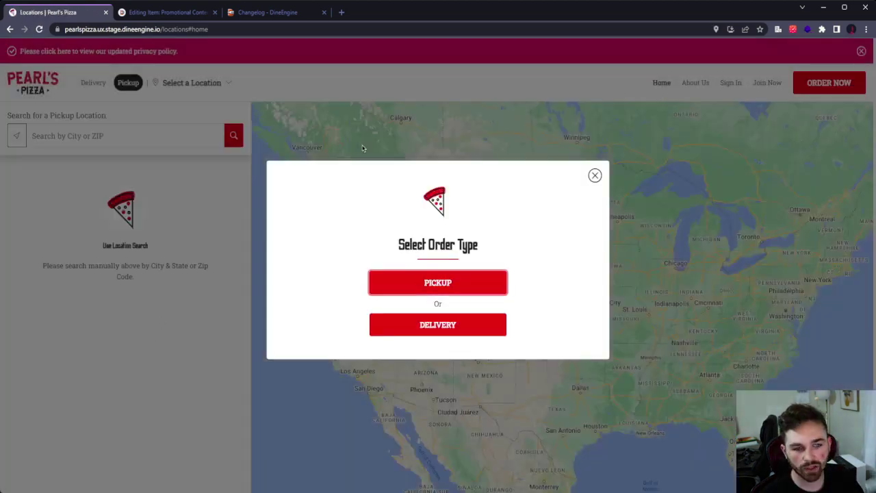
left_click(363, 147)
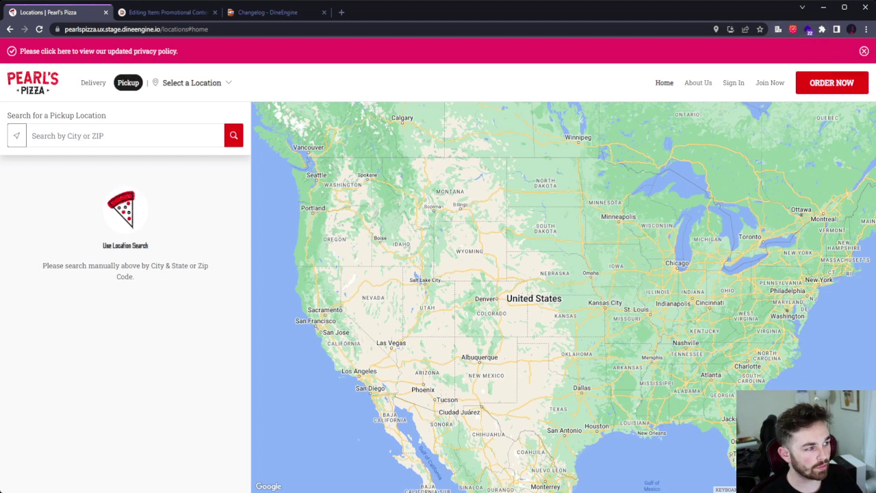
Step: Emulate the storefront on a mobile device, choose pickup, find locations near the current position, and continue to the McMurray location's menu
key("ctrl+shift+m")
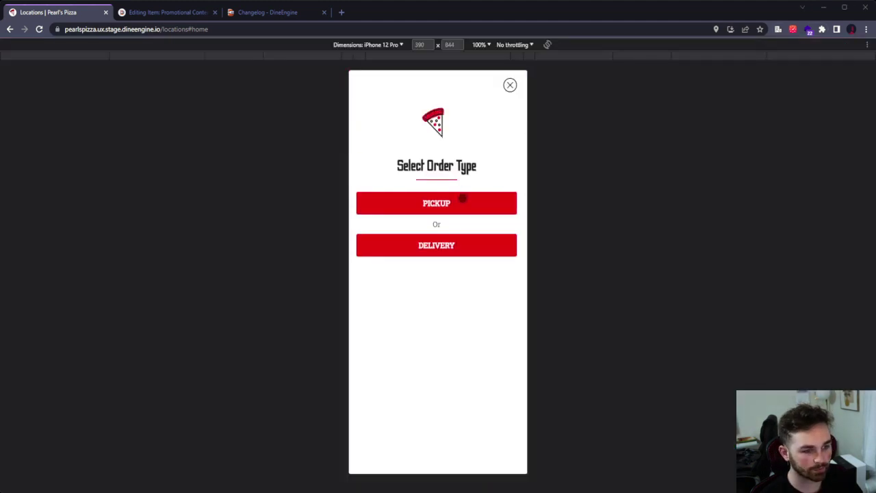
left_click(458, 199)
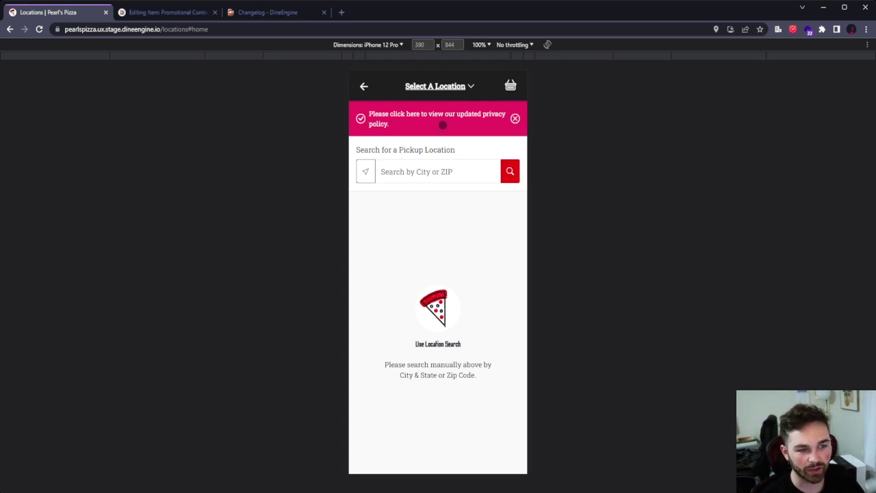
left_click(361, 169)
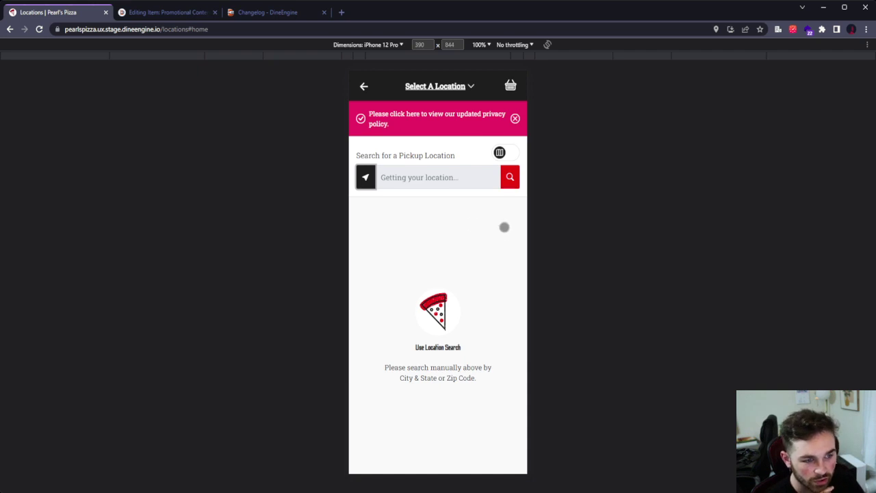
left_click(484, 299)
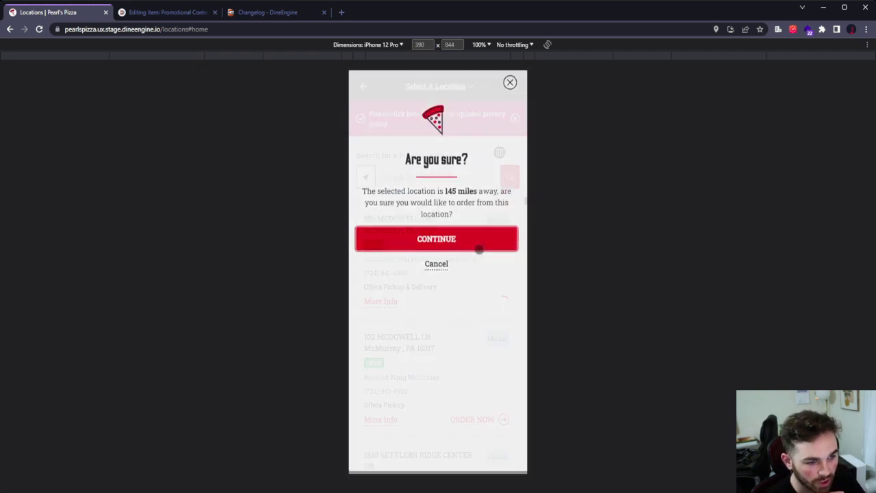
left_click(477, 245)
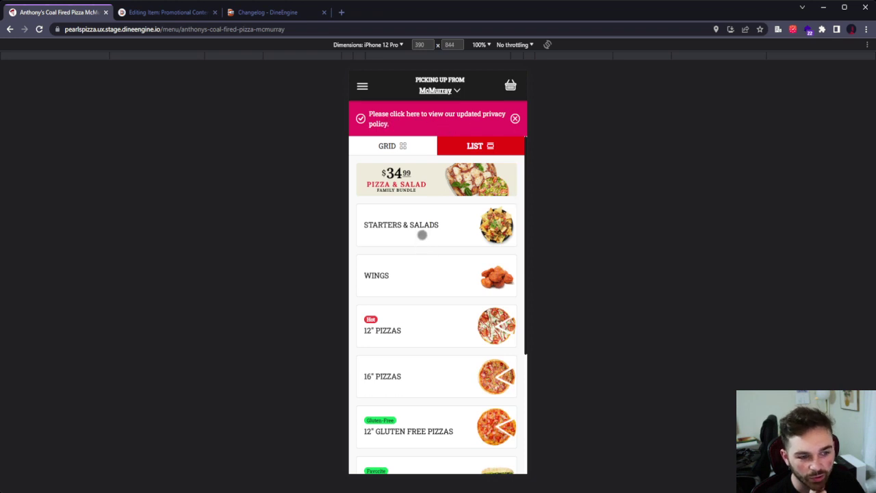
Step: Look through the mobile McMurray menu with the announcement bar showing, and dismiss the bar
scroll(425, 247, "down", 3)
scroll(432, 265, "up", 3)
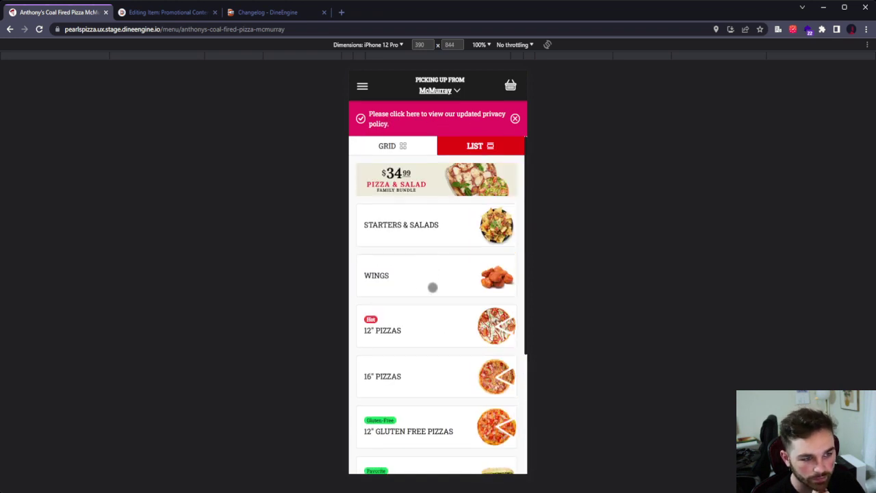
left_click(518, 120)
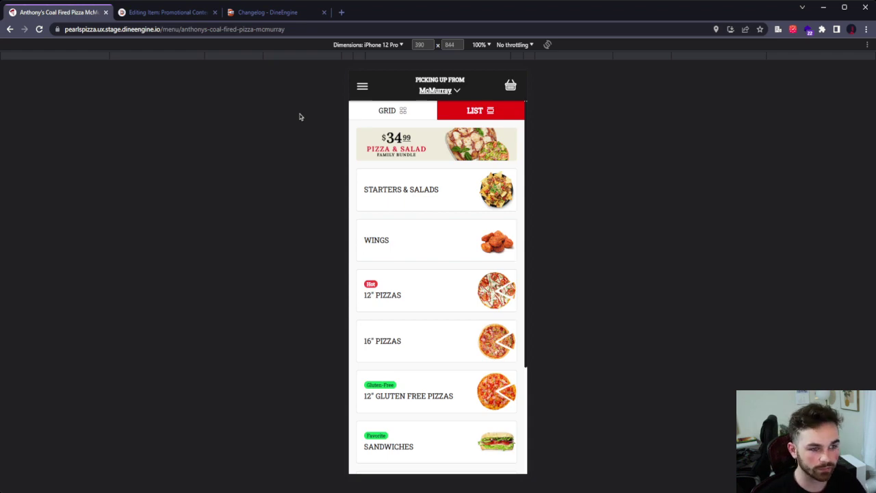
Step: Return the storefront to desktop view and read the Updates list in the v1.24.4 release notes
key("ctrl+shift+m")
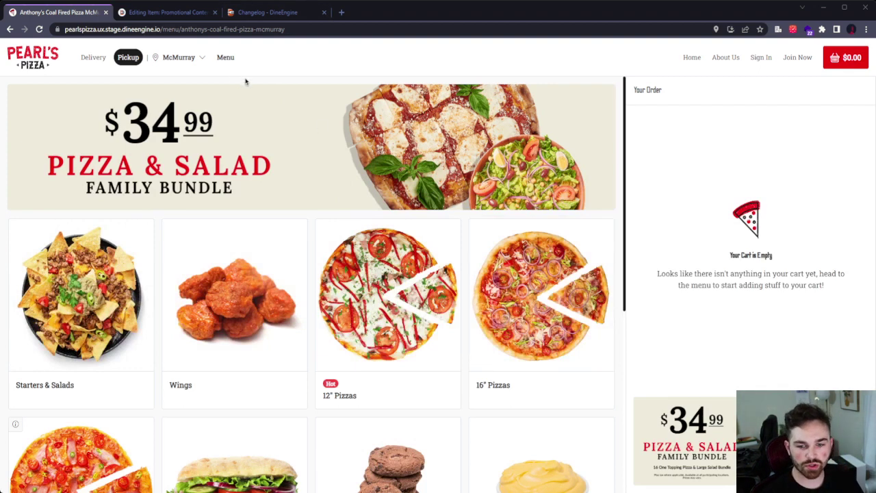
left_click(290, 14)
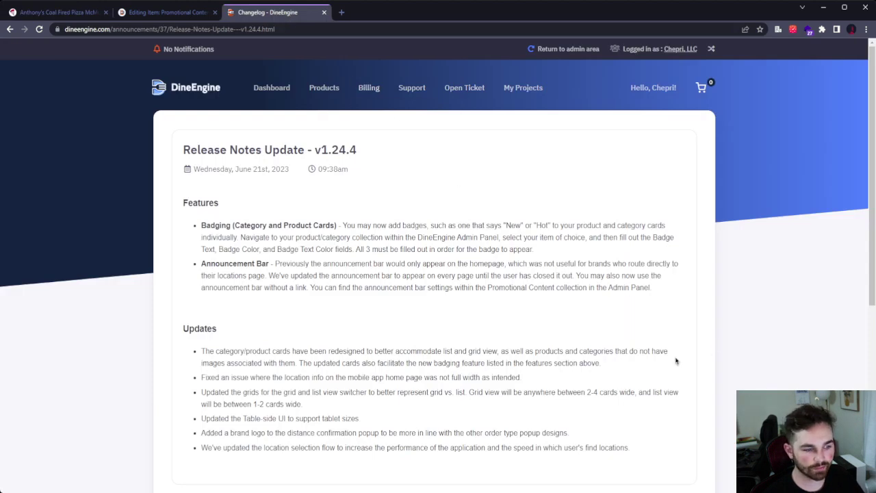
scroll(676, 360, "down", 1)
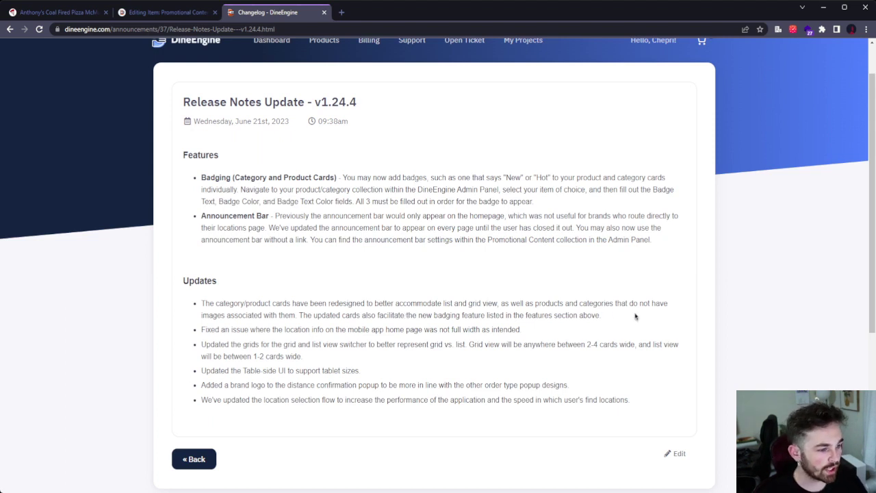
Step: Show the storefront's McMurray menu in mobile emulation again and switch its category cards to grid view to examine them
left_click(83, 4)
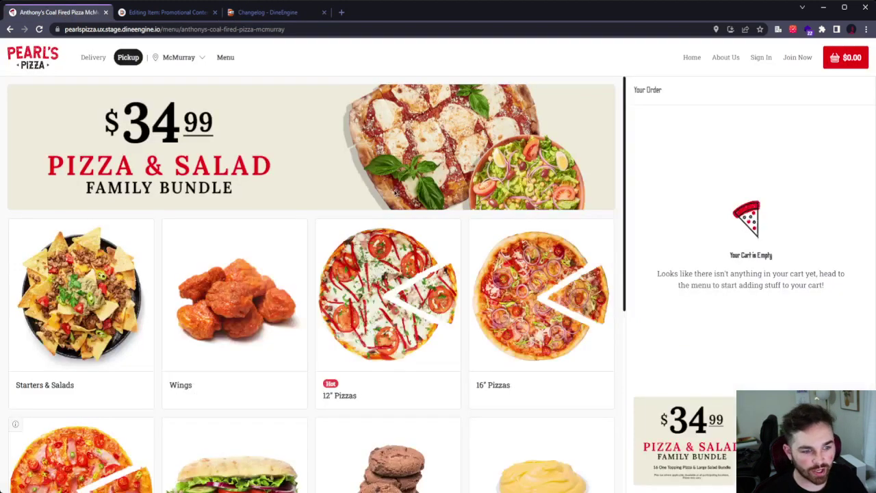
key("ctrl+shift+m")
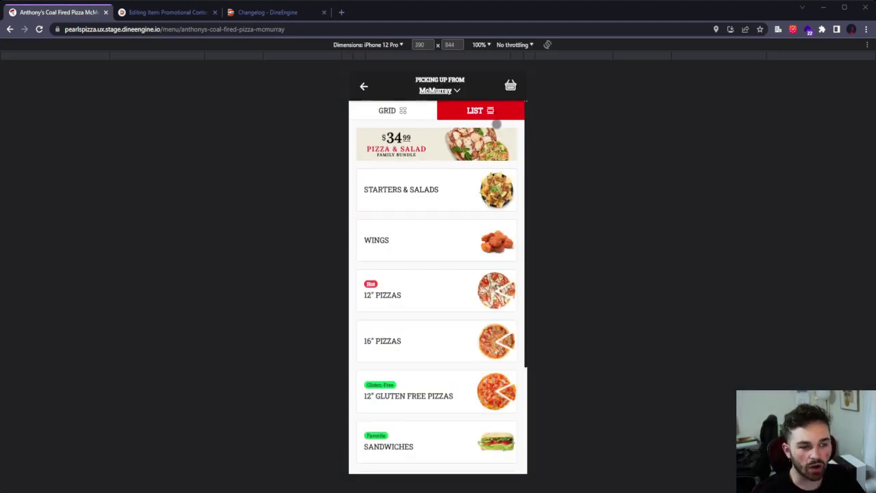
left_click(391, 111)
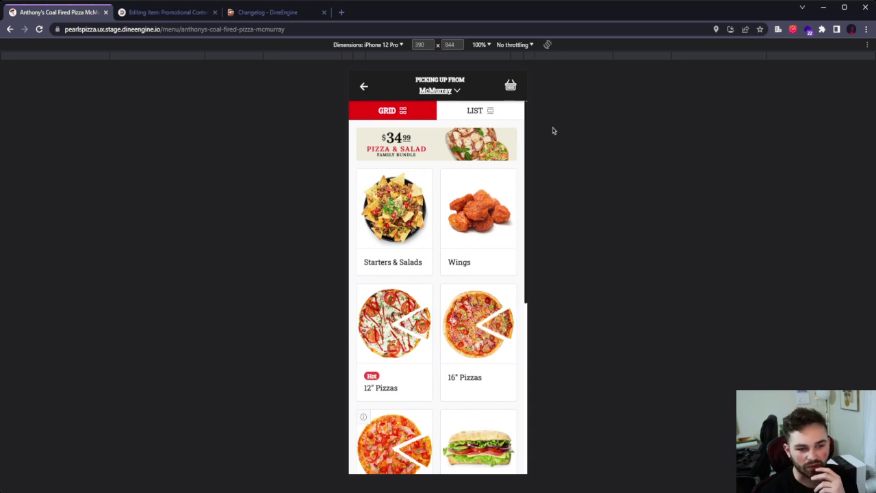
scroll(407, 267, "down", 1)
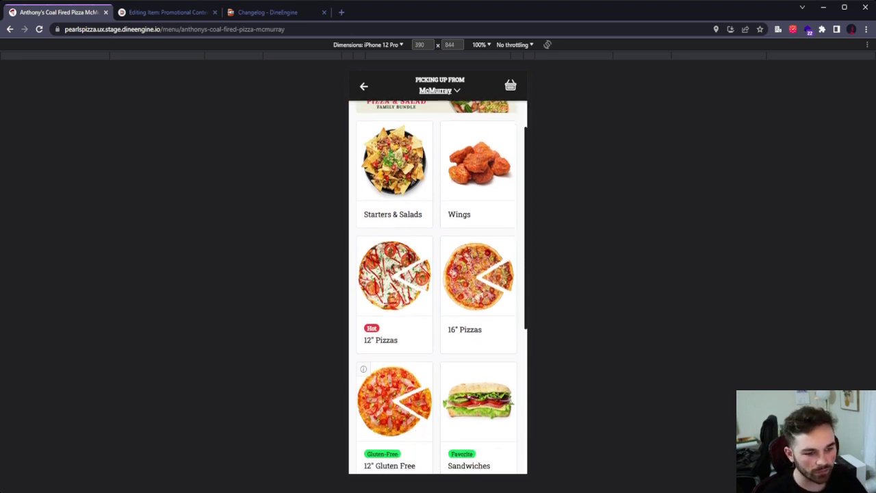
Step: Switch the McMurray menu's category cards from grid to list view and look through the redesigned list cards
scroll(407, 276, "down", 1)
scroll(380, 266, "up", 2)
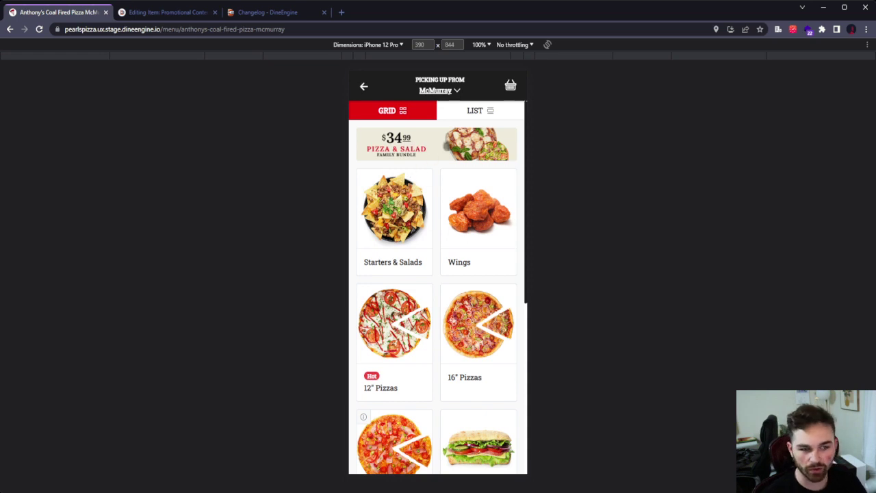
left_click(466, 111)
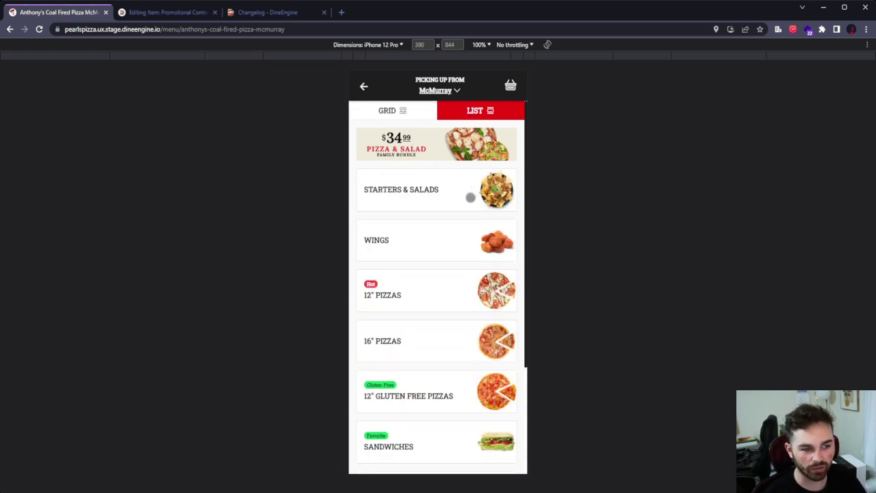
scroll(448, 246, "down", 1)
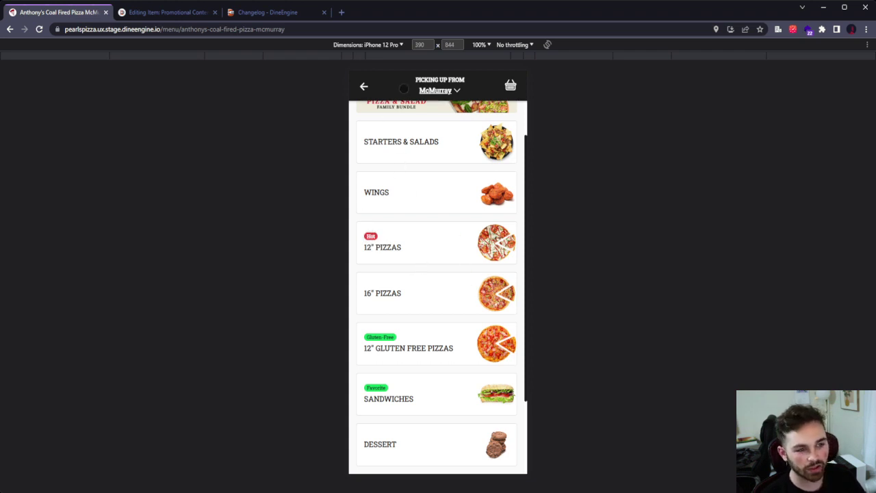
scroll(428, 147, "up", 1)
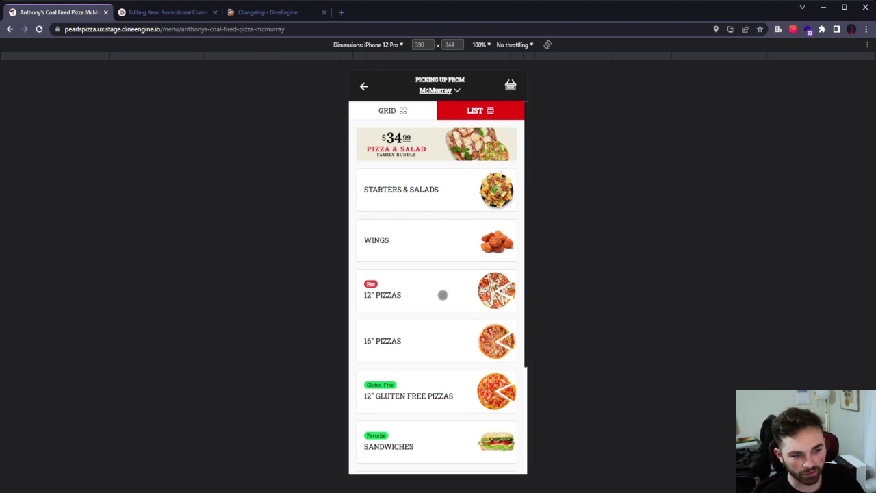
Step: Open the 12" Pizzas category and examine its item cards in list view, including the Customize and Favorite badges
left_click(486, 296)
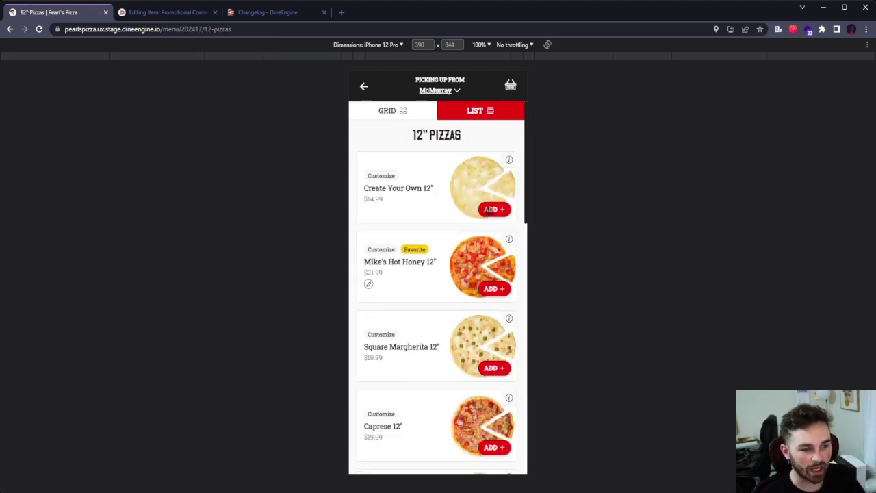
scroll(466, 186, "down", 11)
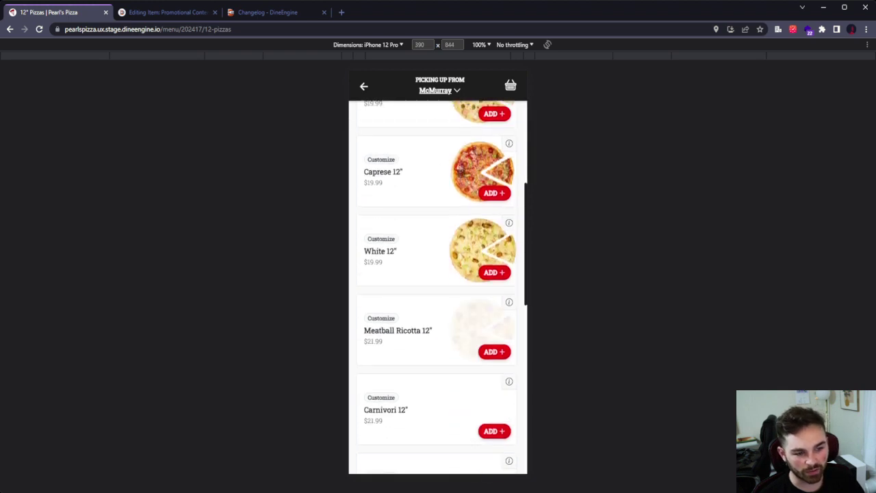
scroll(461, 192, "up", 12)
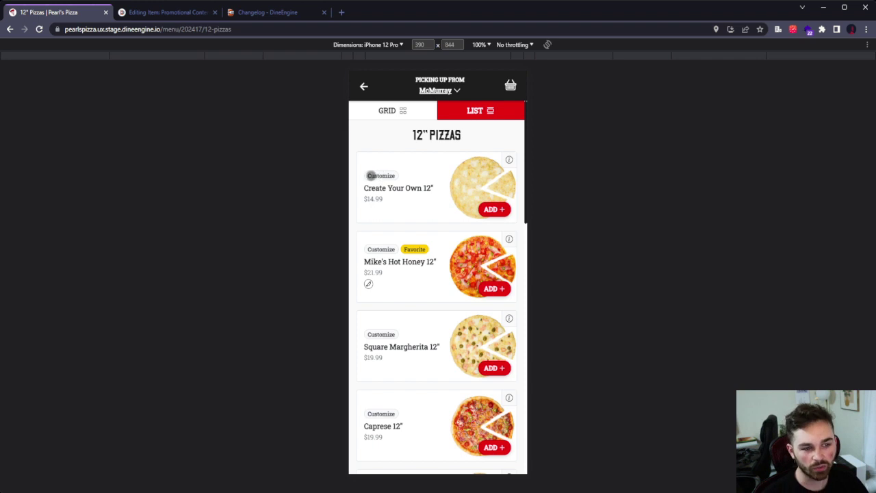
scroll(370, 113, "down", 1)
Step: Go back to the categories, open Beverages, and add a Diet Coke Can and a Coke Can to the order from their cards
left_click(363, 87)
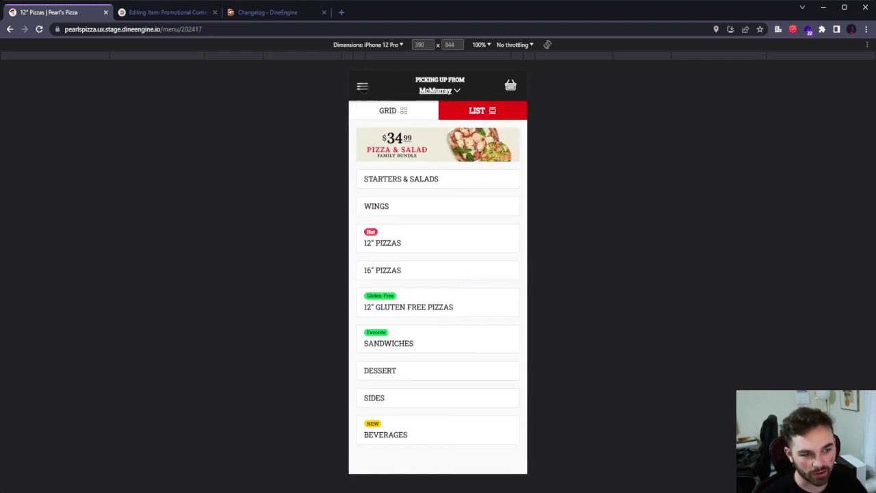
scroll(432, 272, "down", 1)
scroll(431, 271, "down", 2)
left_click(415, 436)
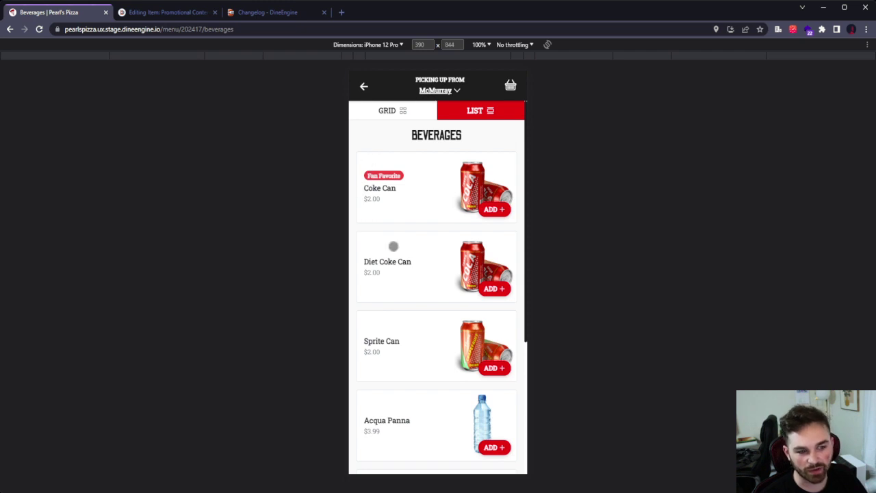
left_click(494, 288)
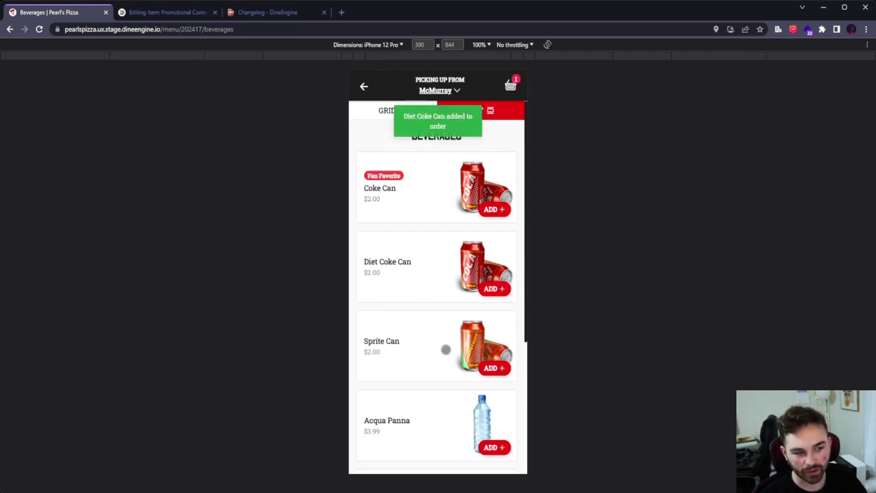
left_click(495, 210)
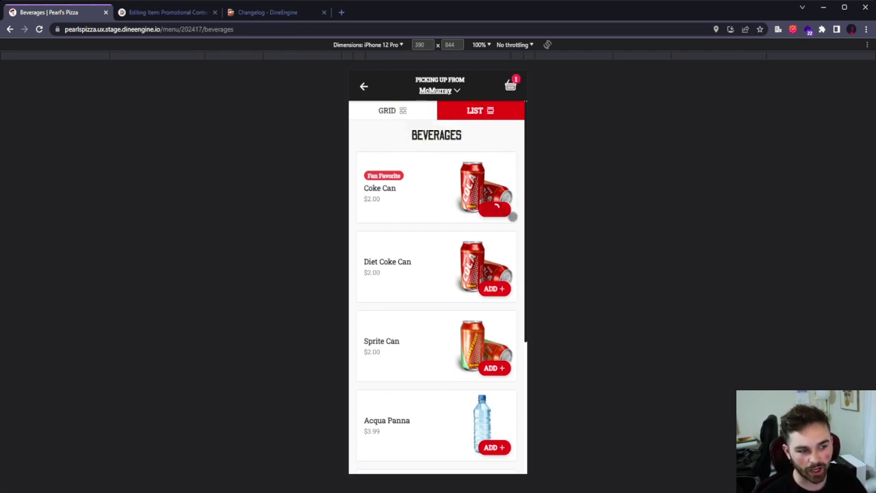
Step: Return to the 12" Pizzas category and open the Create Your Own 12" item to look over its topping options
left_click(361, 87)
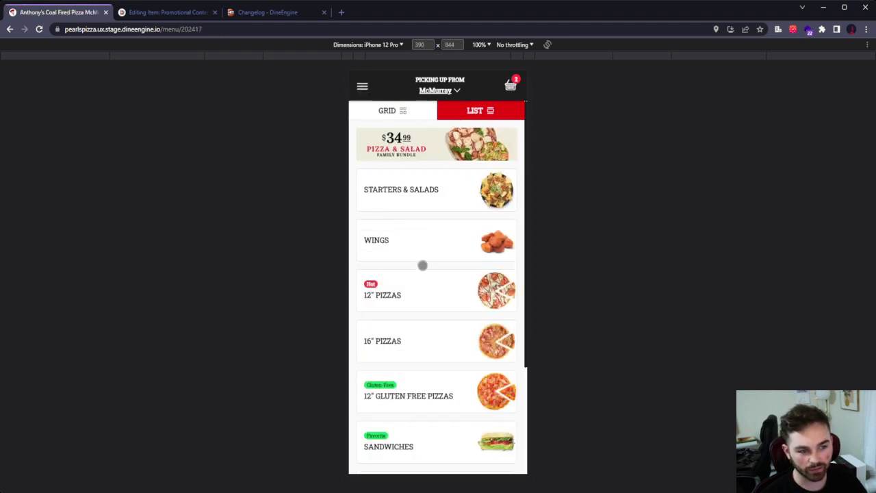
left_click(422, 288)
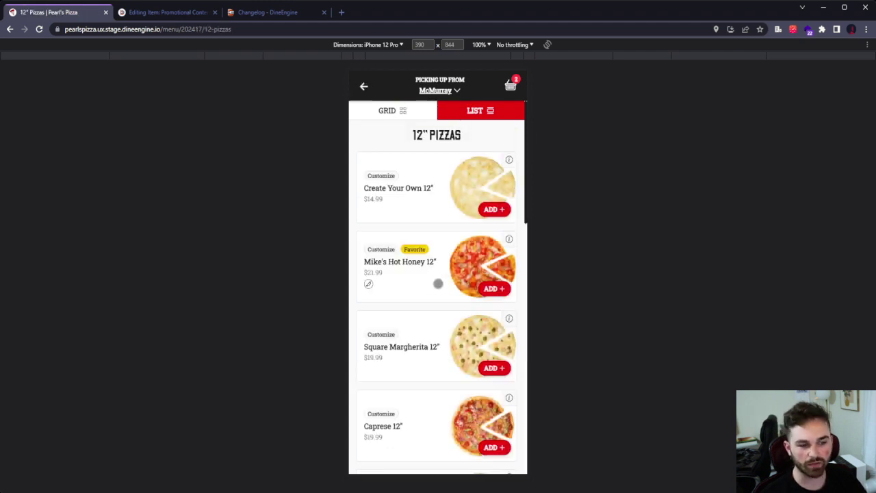
left_click(397, 202)
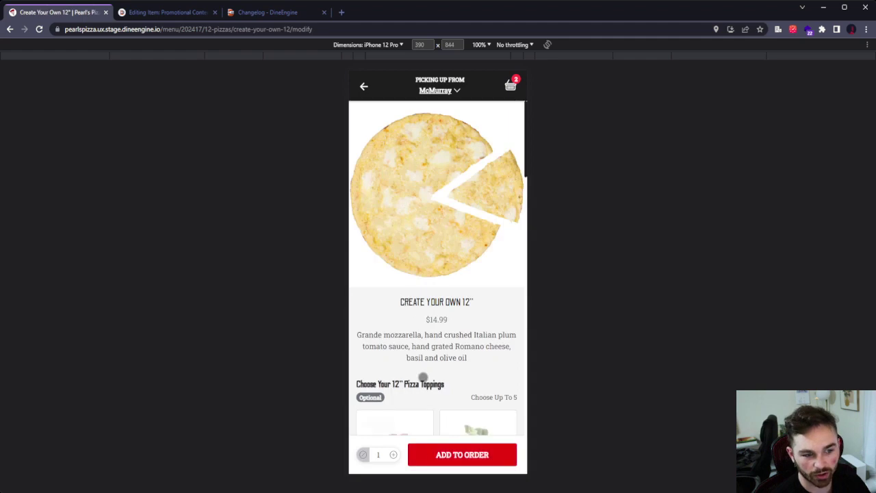
scroll(422, 362, "down", 2)
scroll(424, 354, "down", 2)
scroll(424, 350, "up", 4)
Step: Go back to the 12" Pizzas list and add the Create Your Own 12" pizza to the order directly from its card
left_click(366, 83)
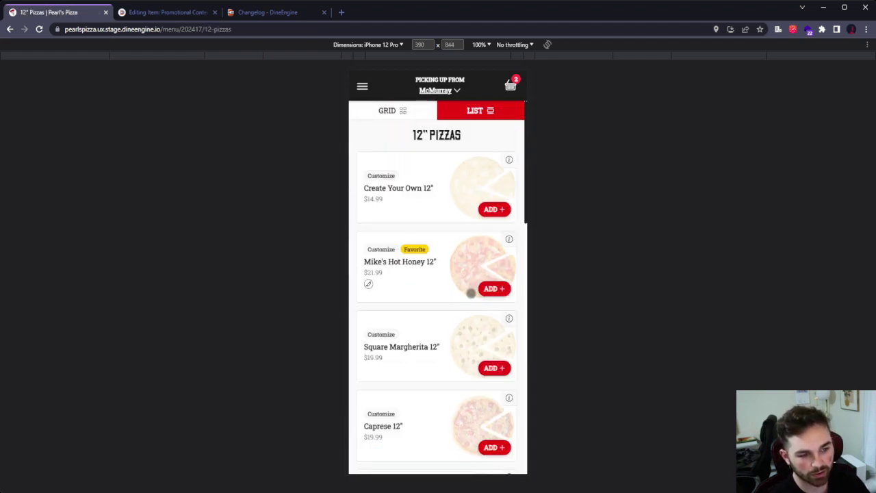
left_click(471, 294)
left_click(495, 209)
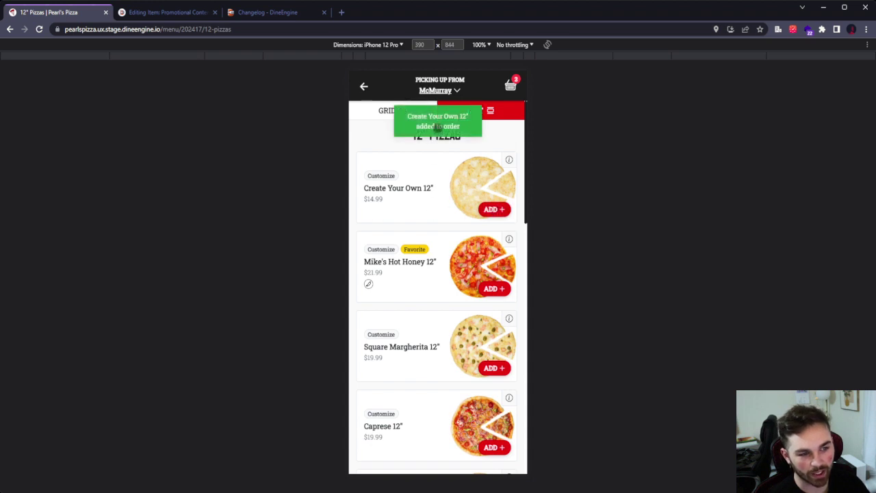